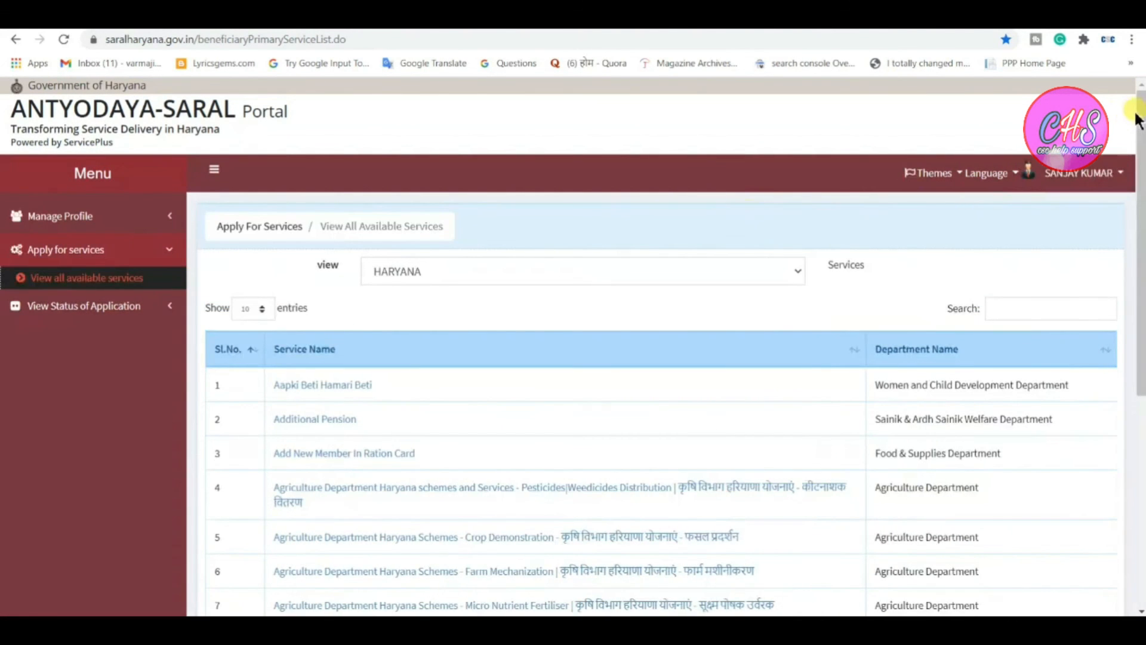
Step: Filter the services table by searching 'BIRTH C' to show the birth-related services
scroll(1137, 120, down, 3)
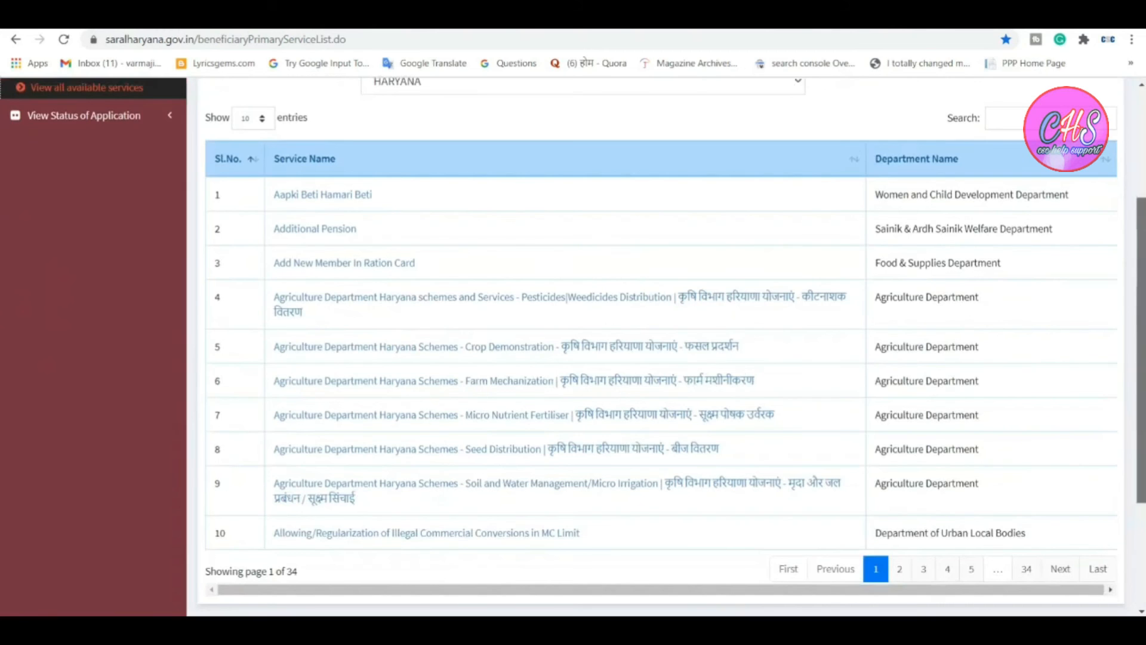
scroll(1129, 154, up, 2)
scroll(1130, 154, up, 1)
click(1060, 296)
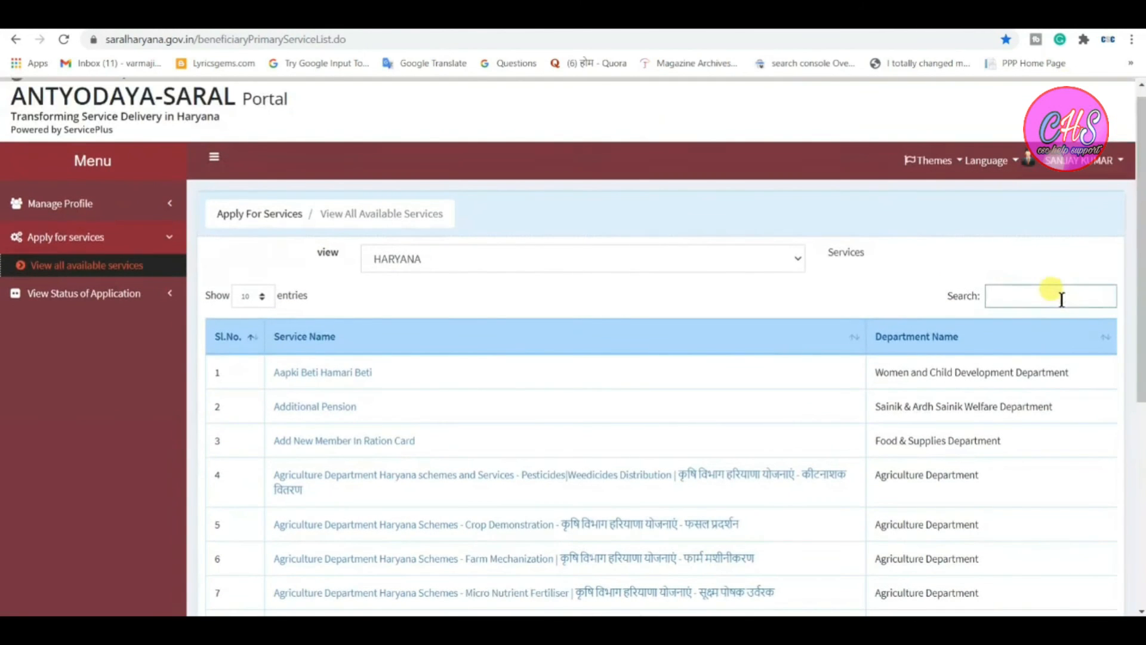
text(BIRTH C)
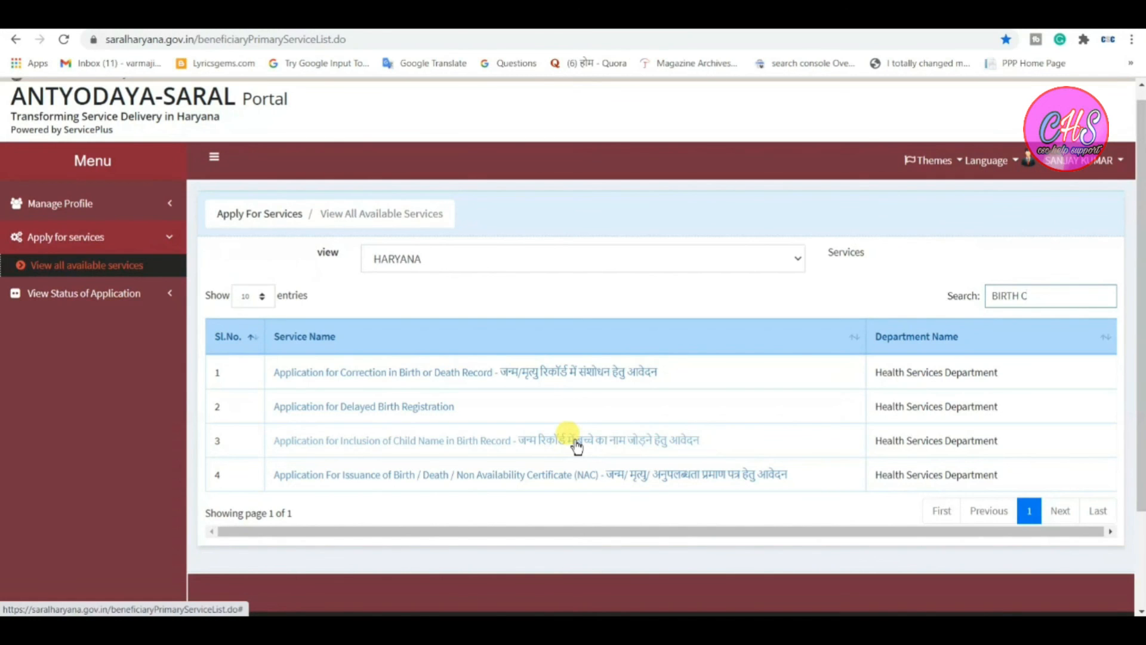
Step: Open the child-name inclusion birth-record application and fetch family data using the family's Family ID
click(577, 445)
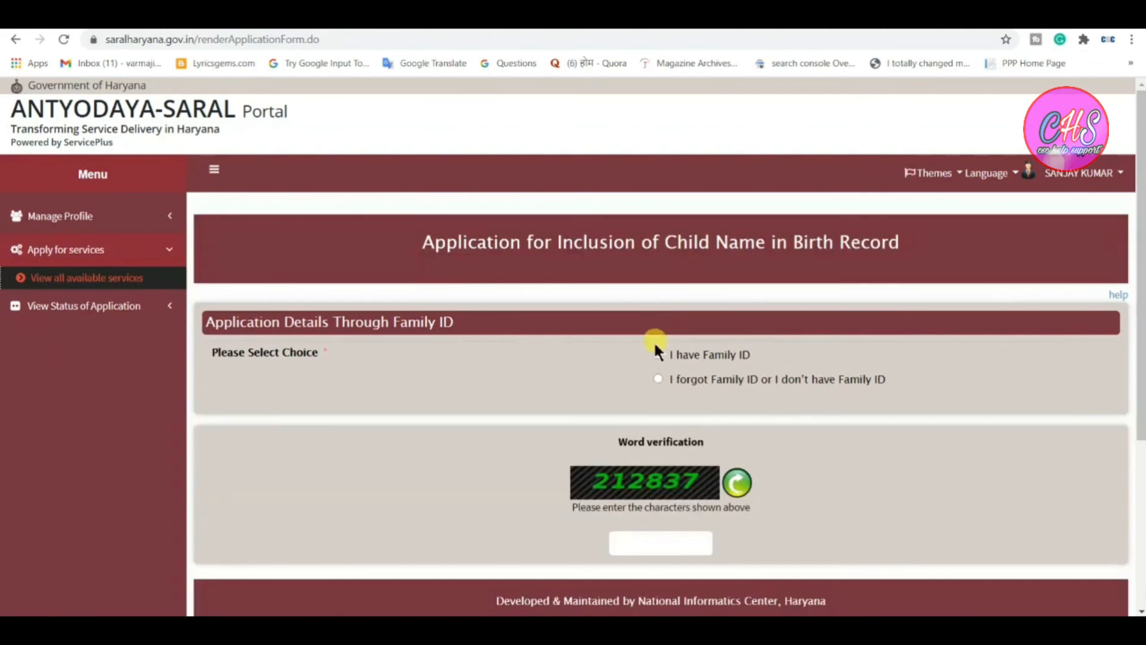
click(659, 355)
click(666, 406)
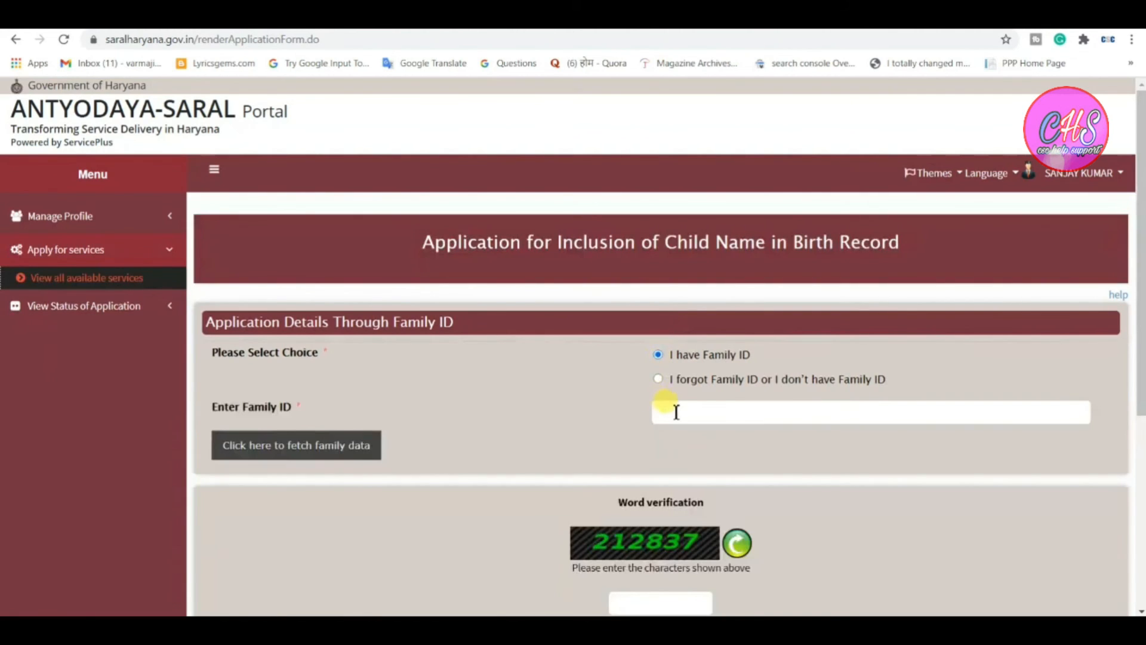
text(4)
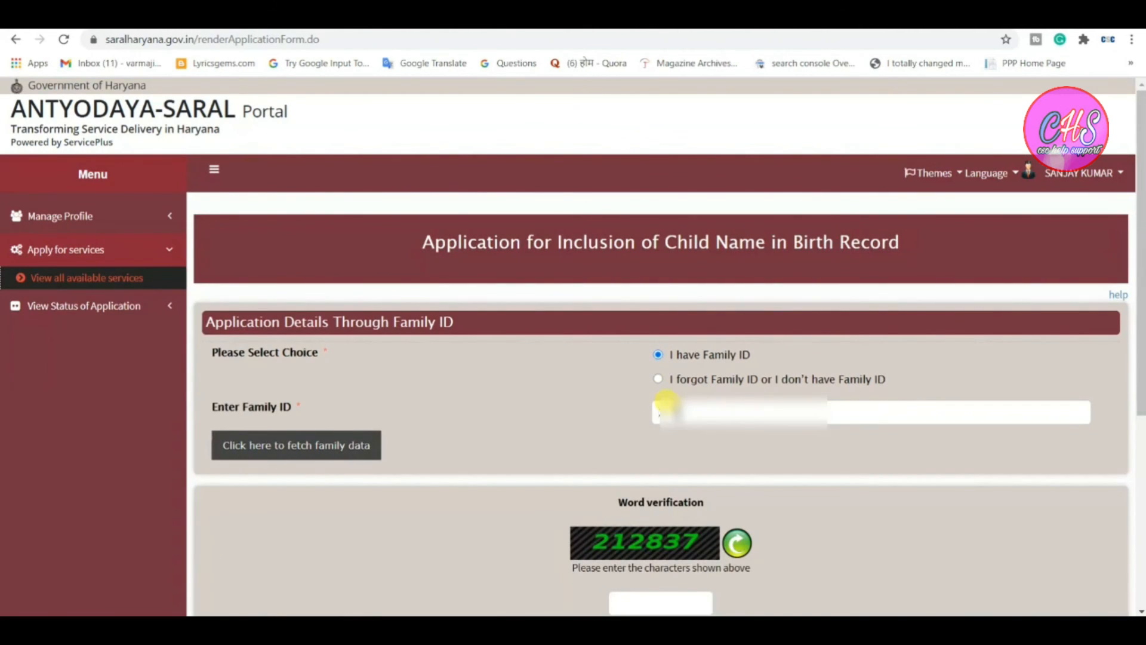
text(?????)
click(342, 446)
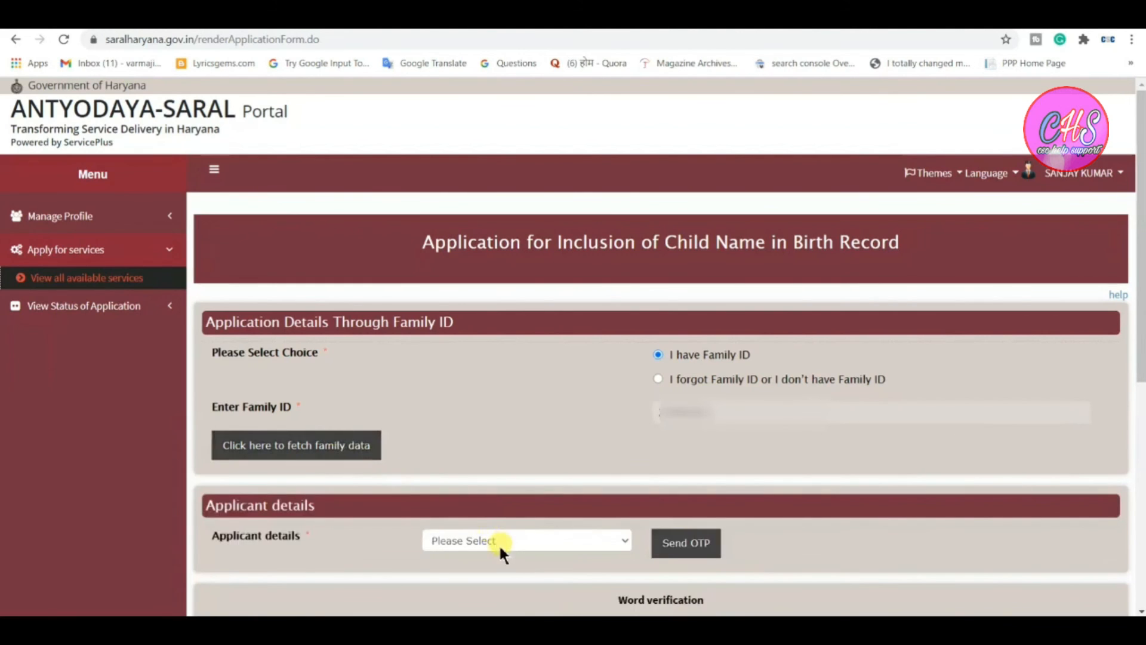
Step: Choose the applicant from the family members, confirm, and send an OTP to their registered mobile
click(499, 541)
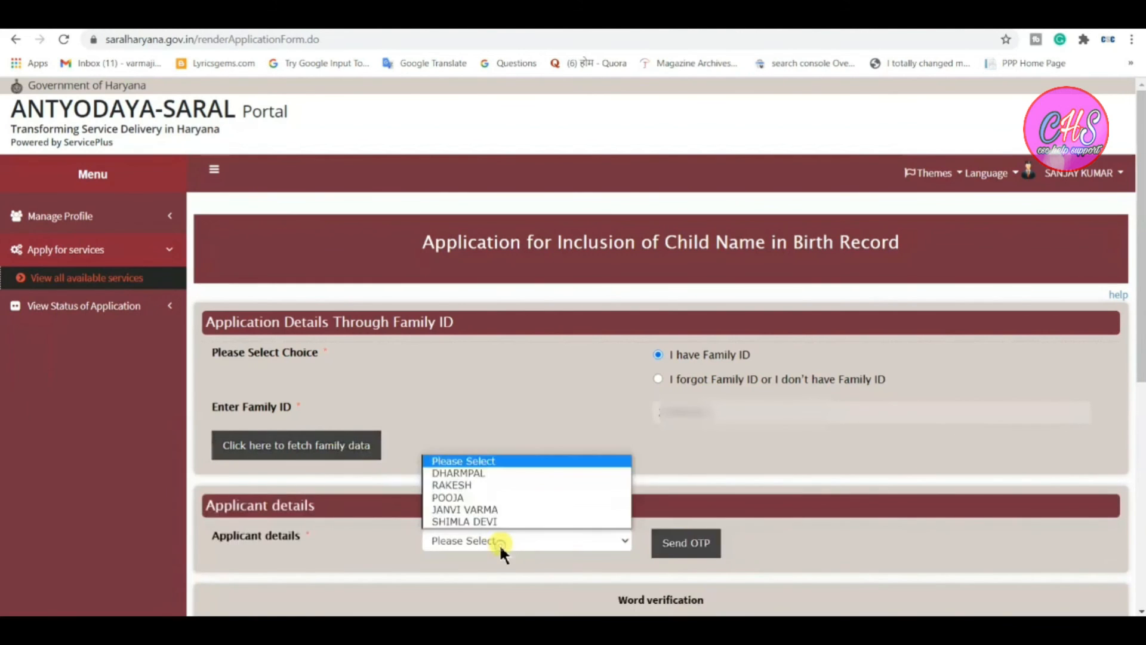
click(481, 508)
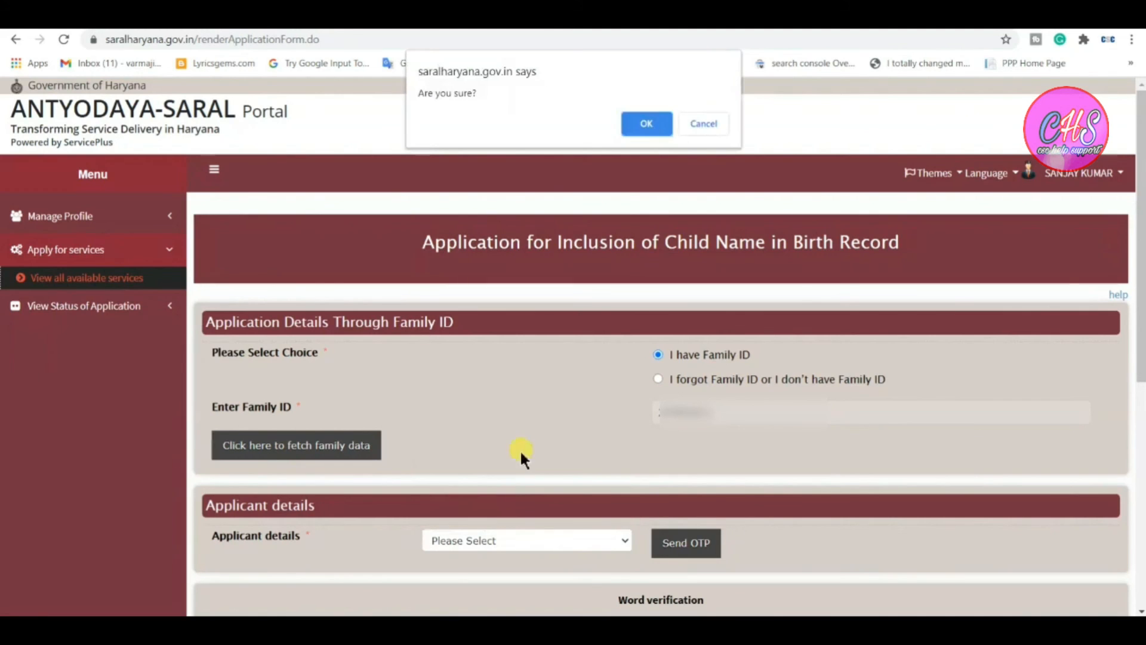
click(643, 124)
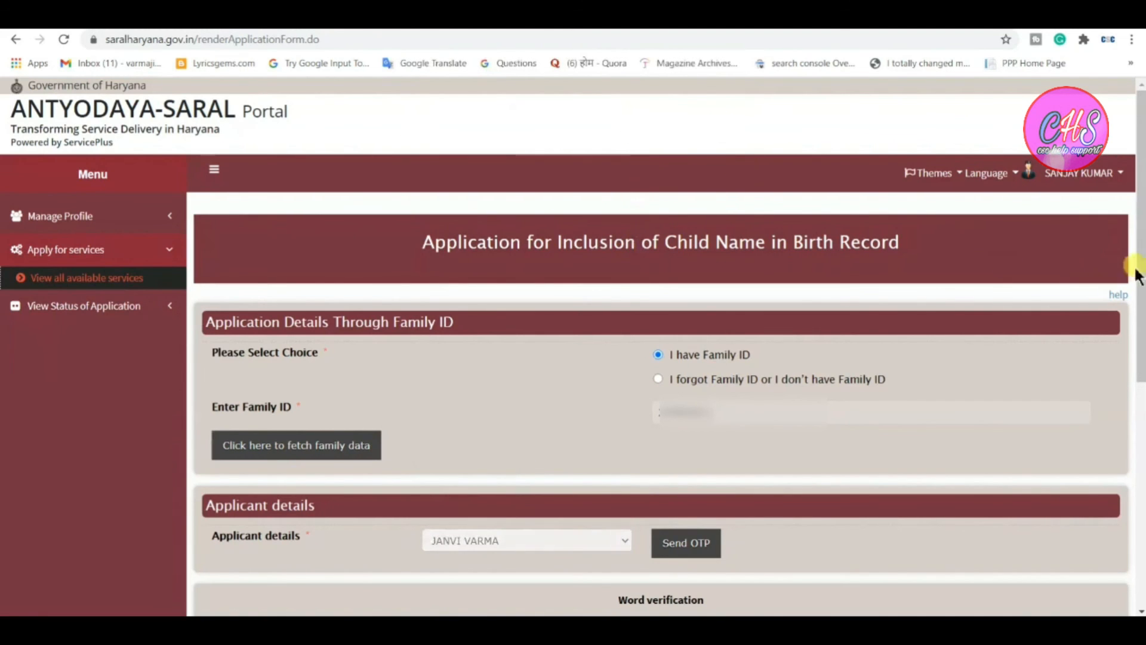
drag(1137, 269, 1137, 387)
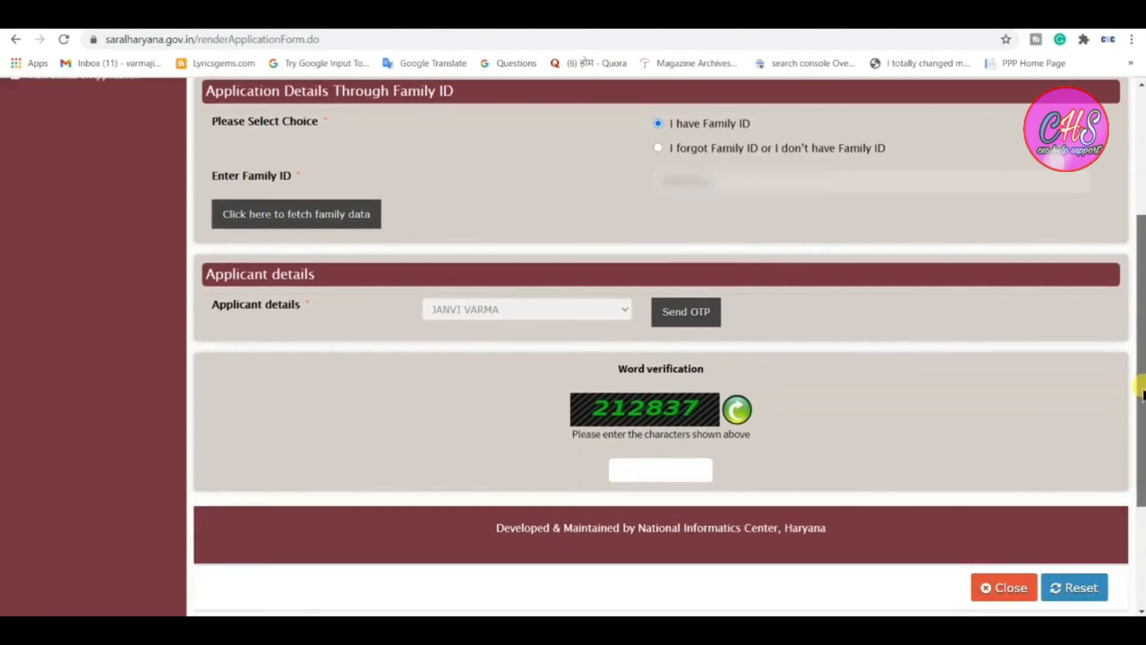
click(697, 322)
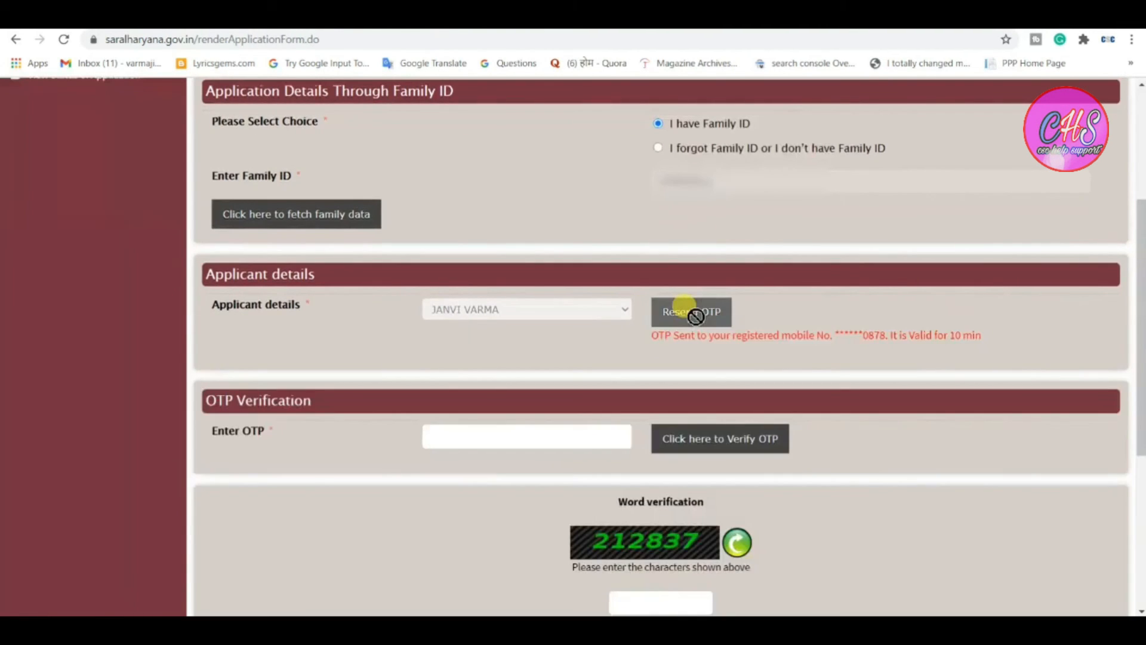
click(549, 438)
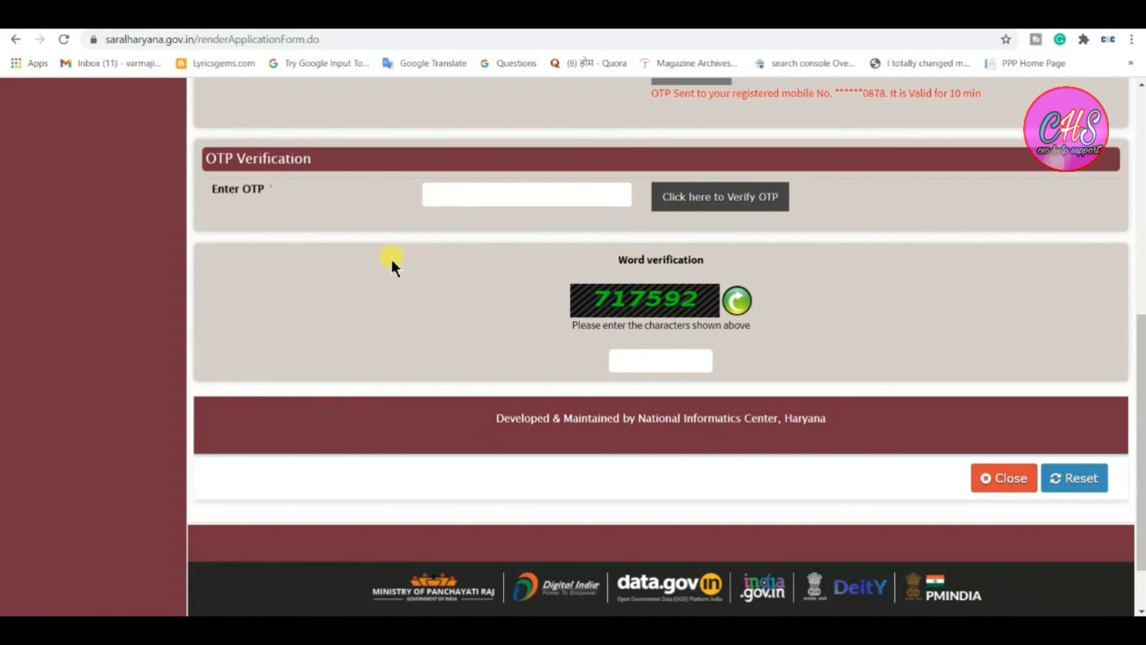
click(727, 203)
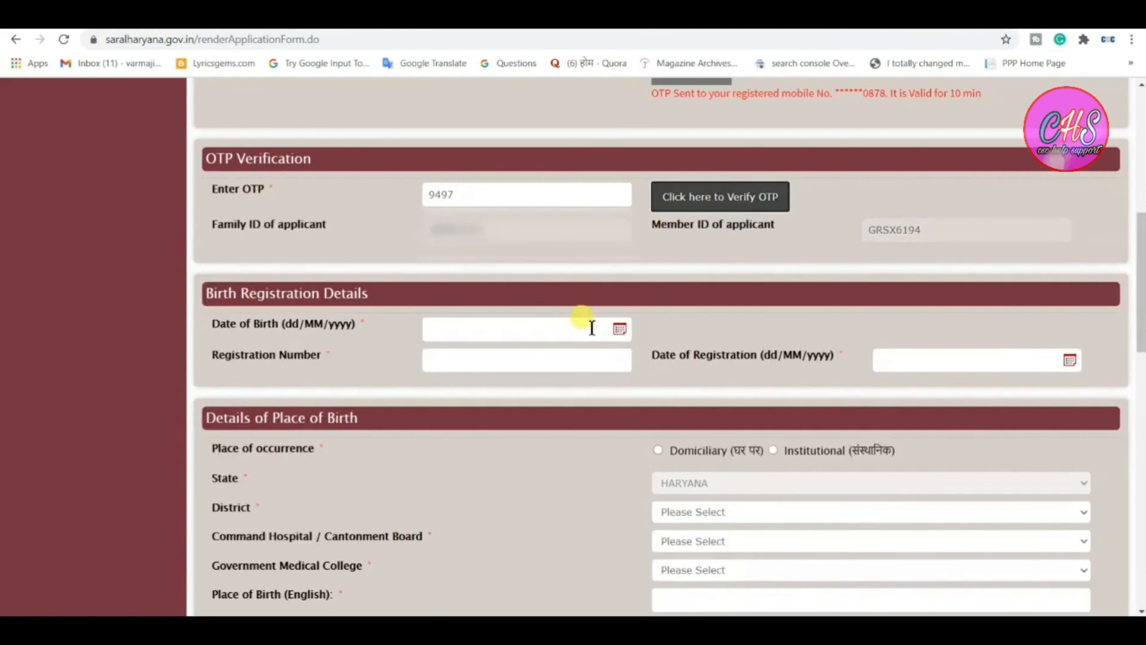
click(592, 327)
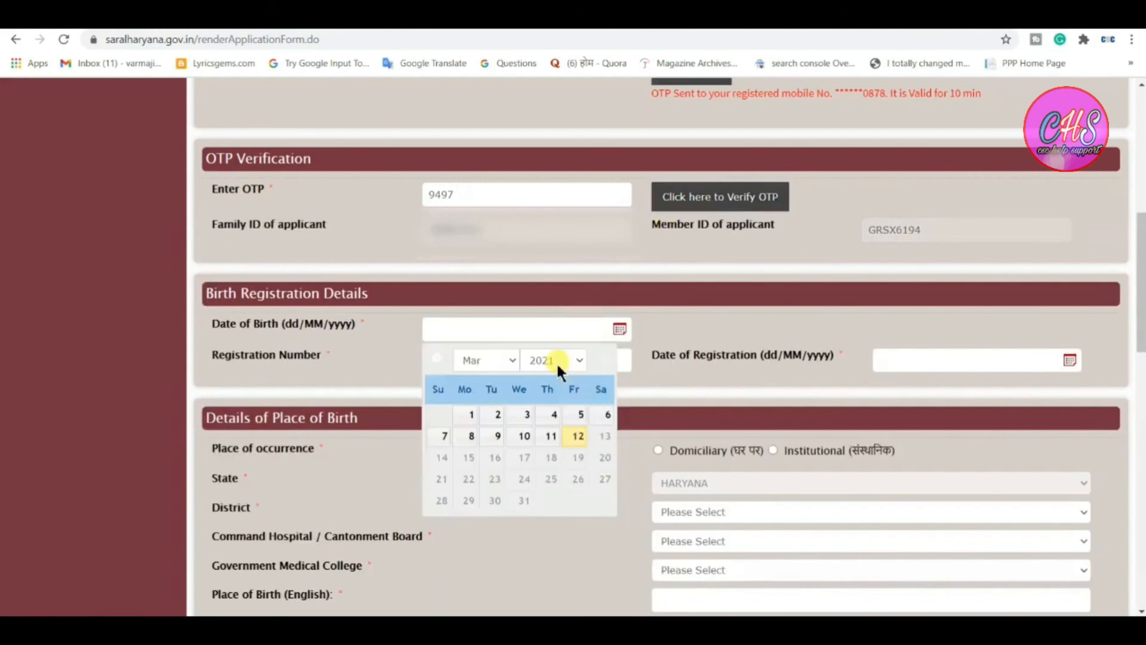
click(556, 360)
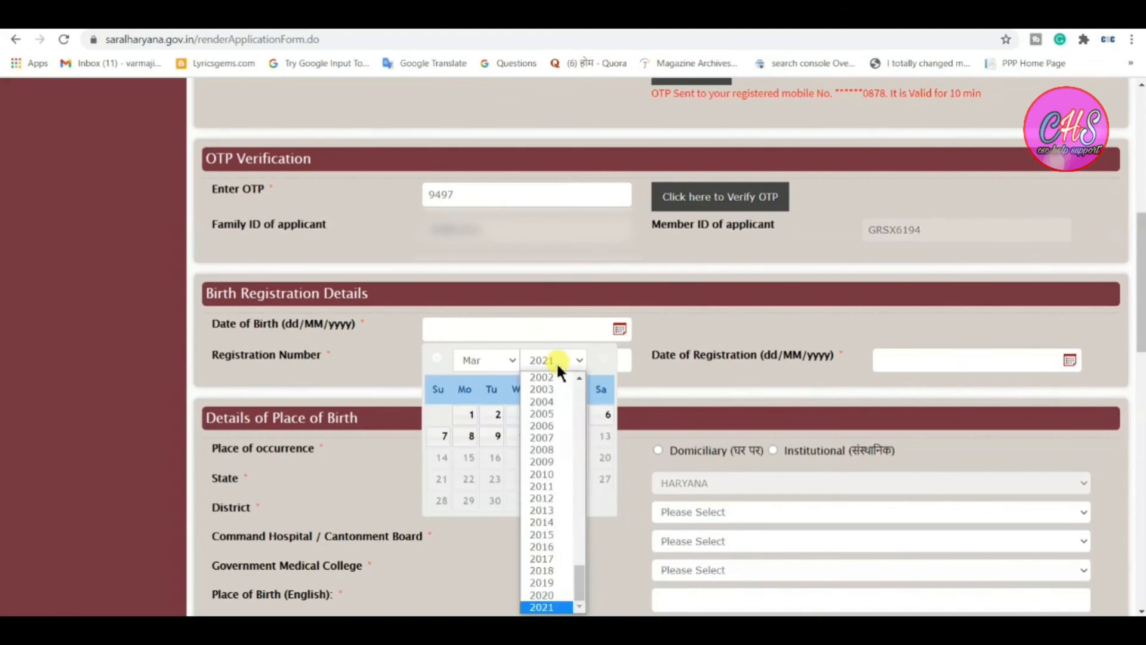
click(553, 594)
click(509, 360)
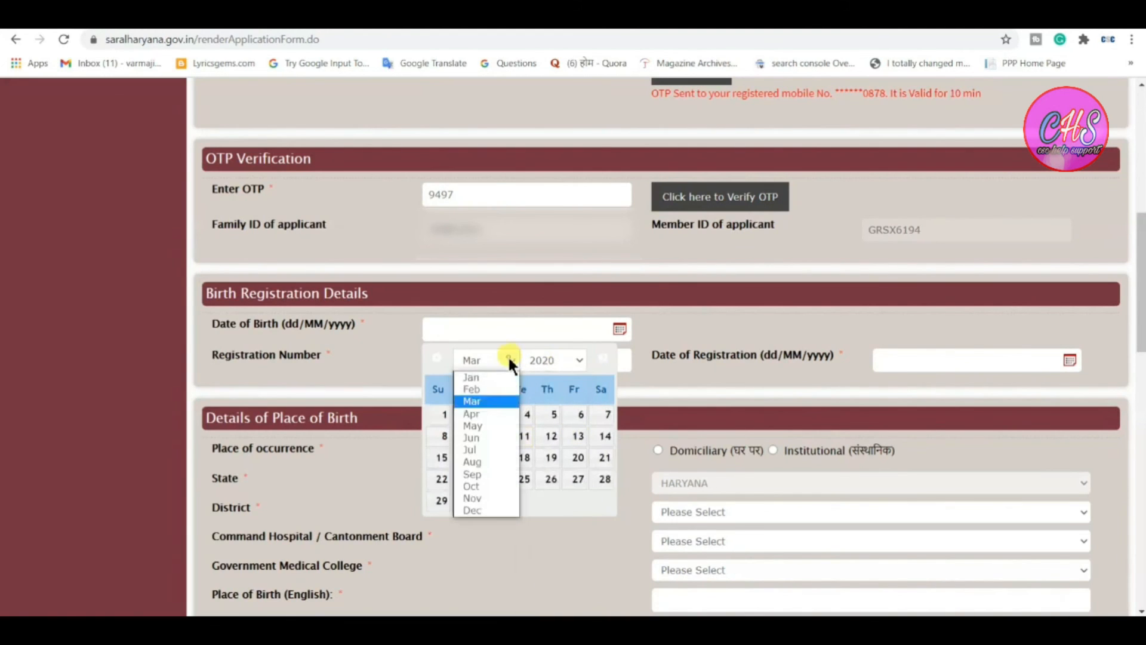
click(485, 434)
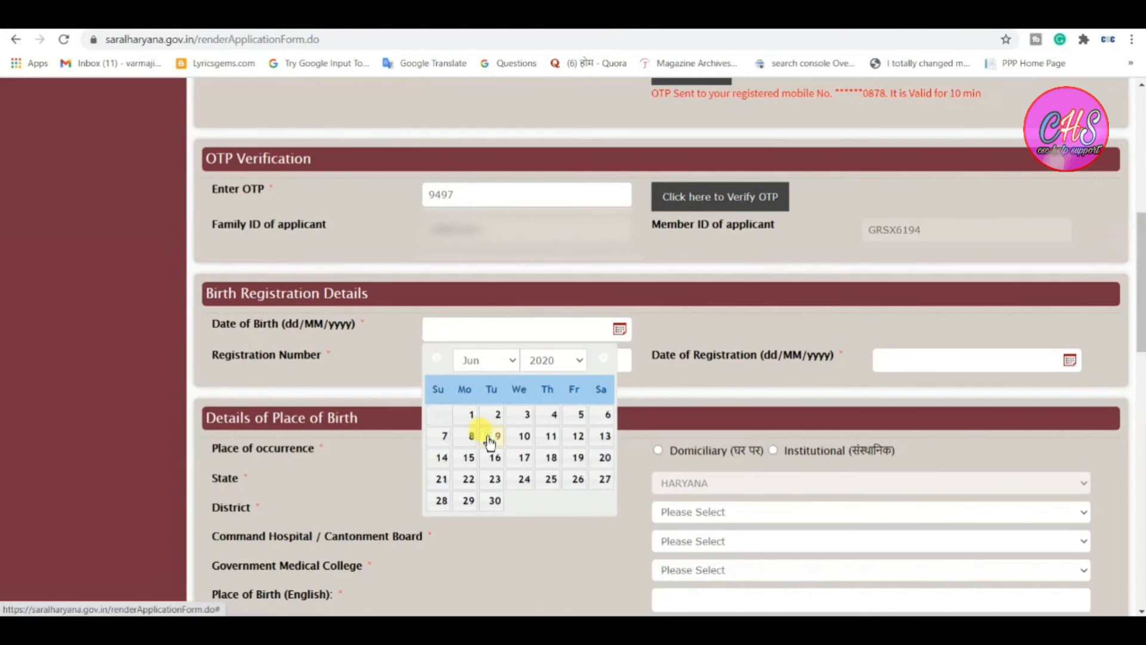
click(604, 478)
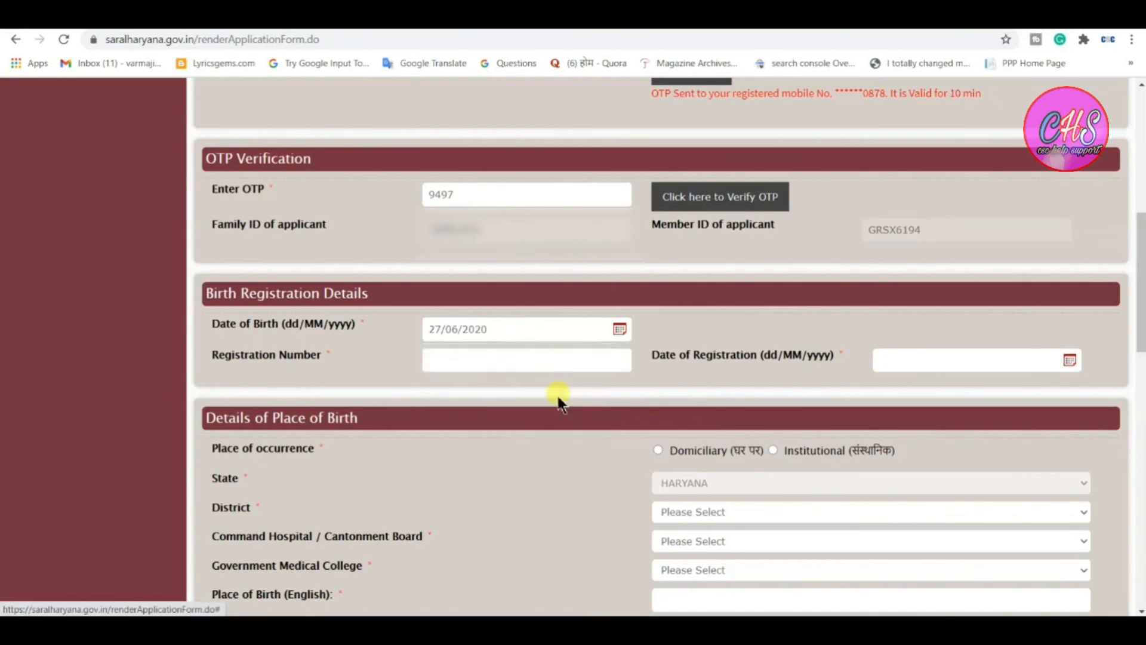
click(440, 354)
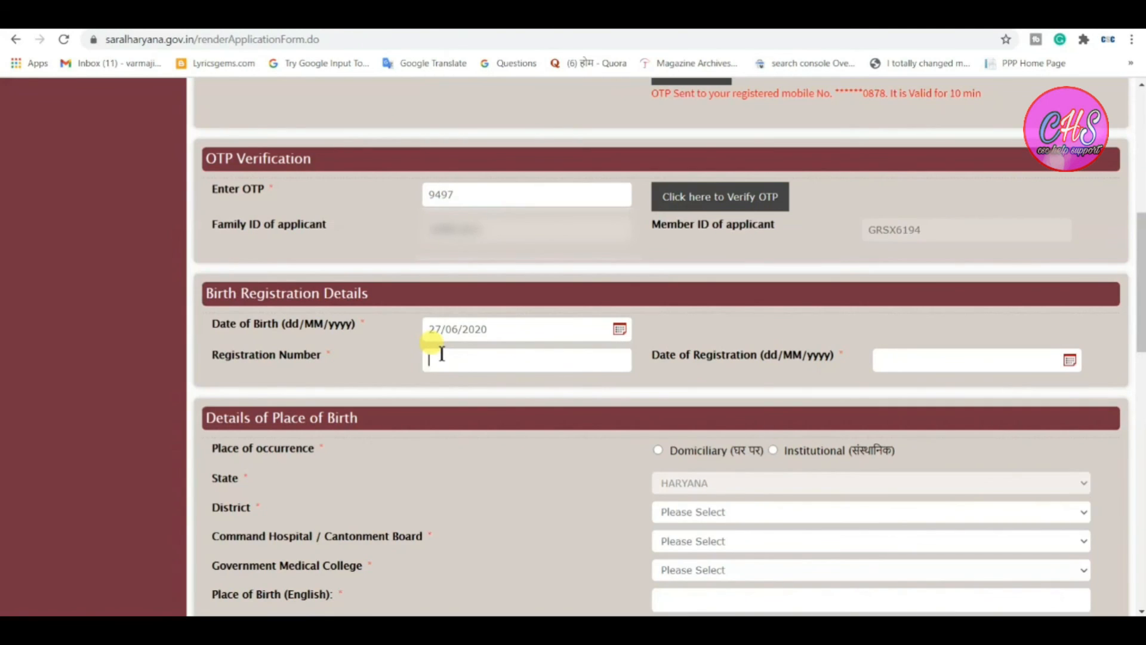
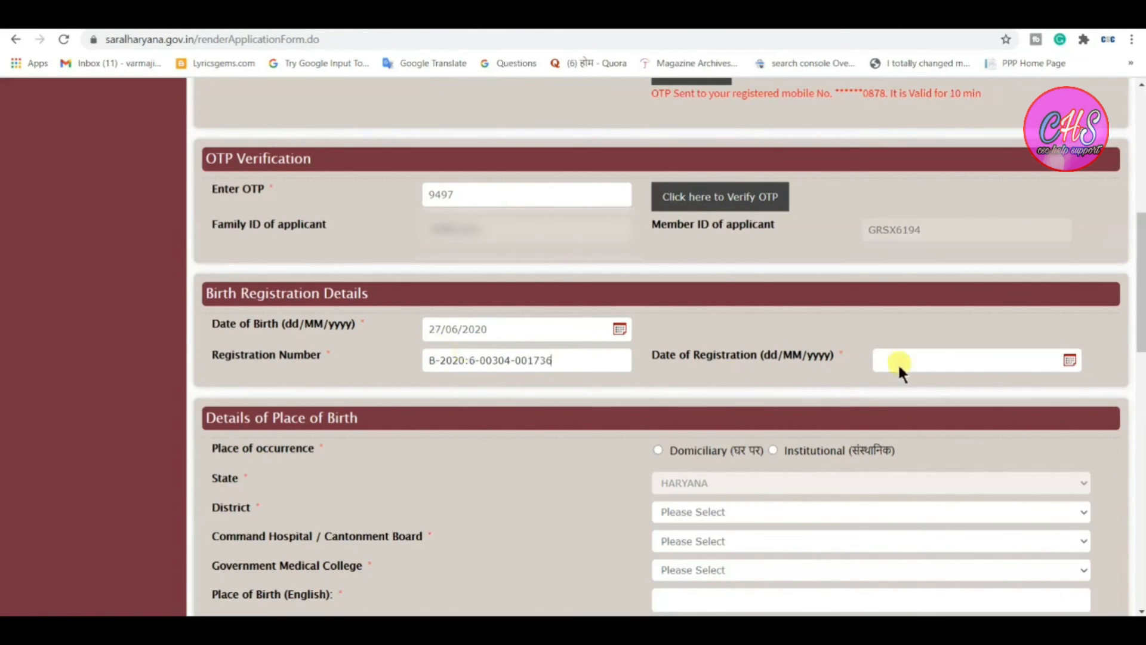
Step: Pick 2020, July and 22 in the Date of Registration calendar
click(925, 369)
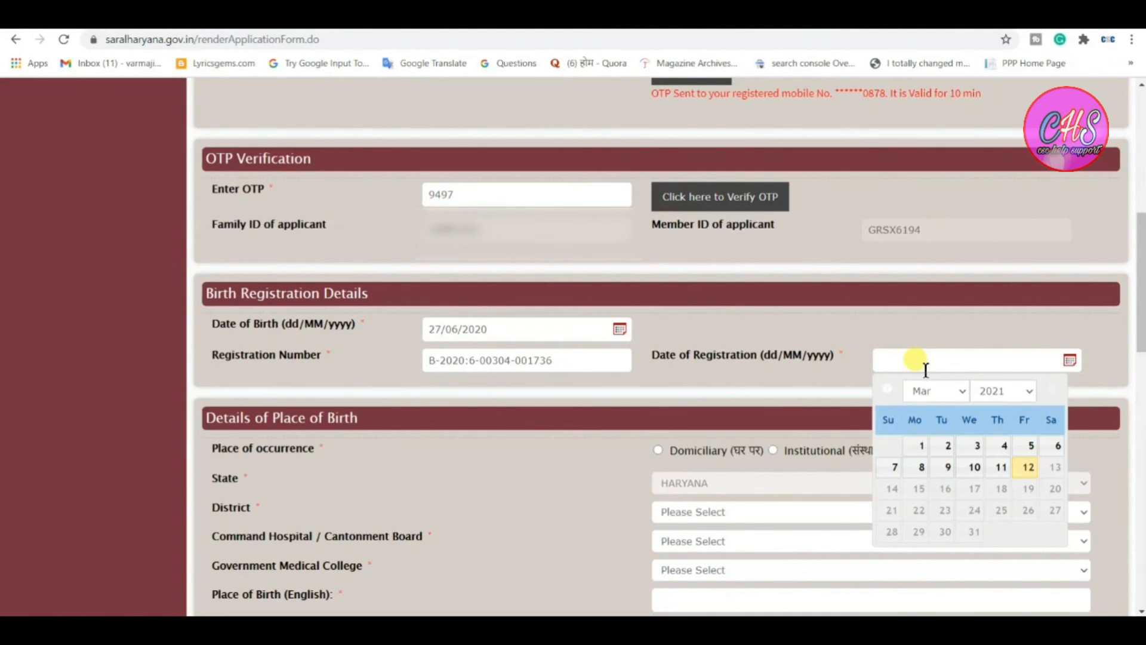
click(1010, 392)
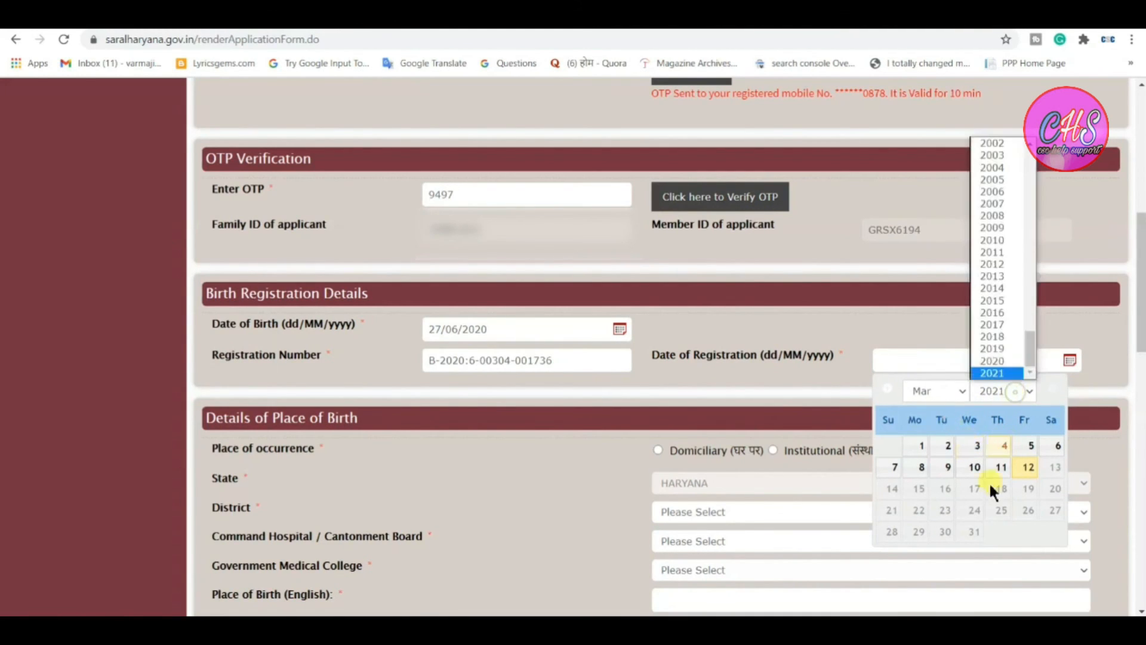
click(992, 360)
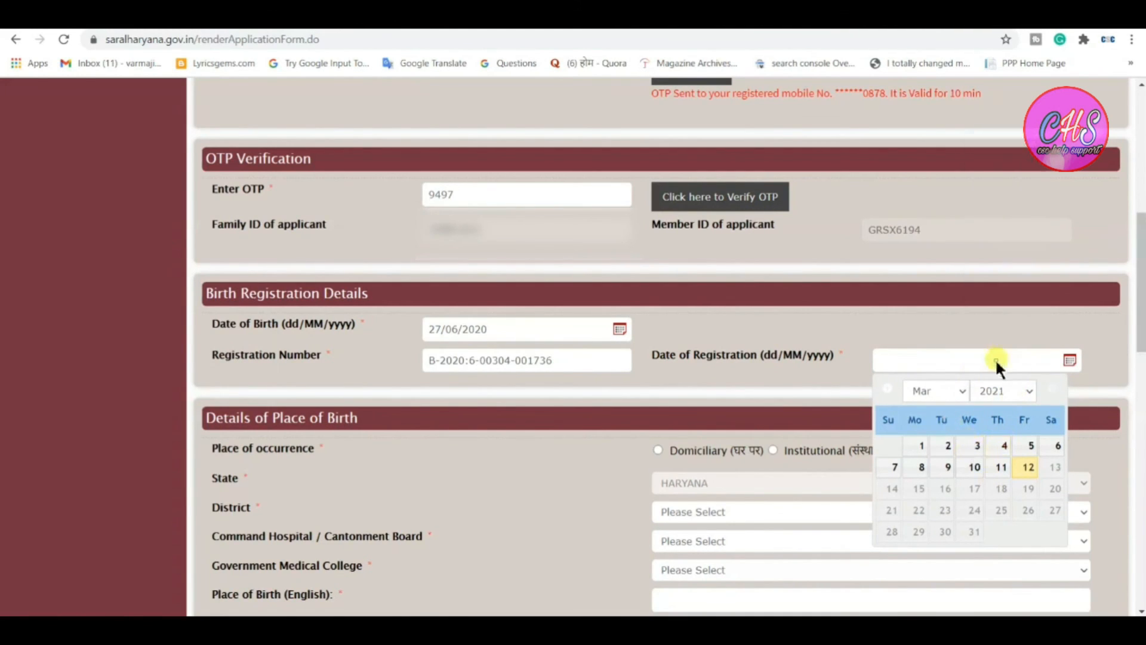
click(946, 396)
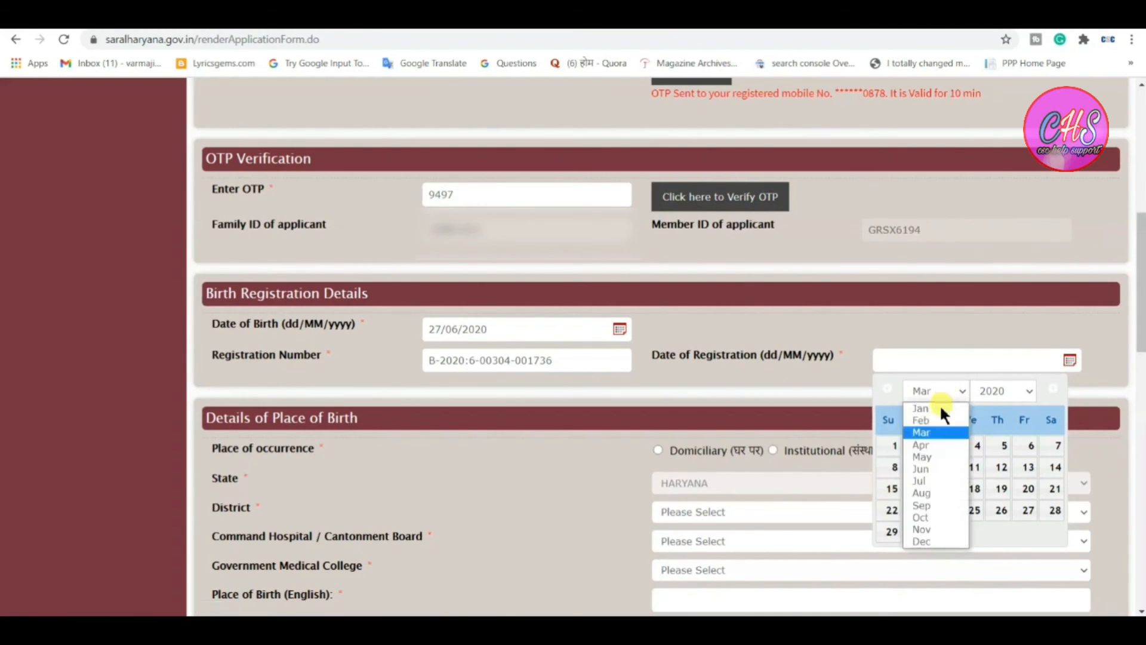
click(941, 481)
click(971, 520)
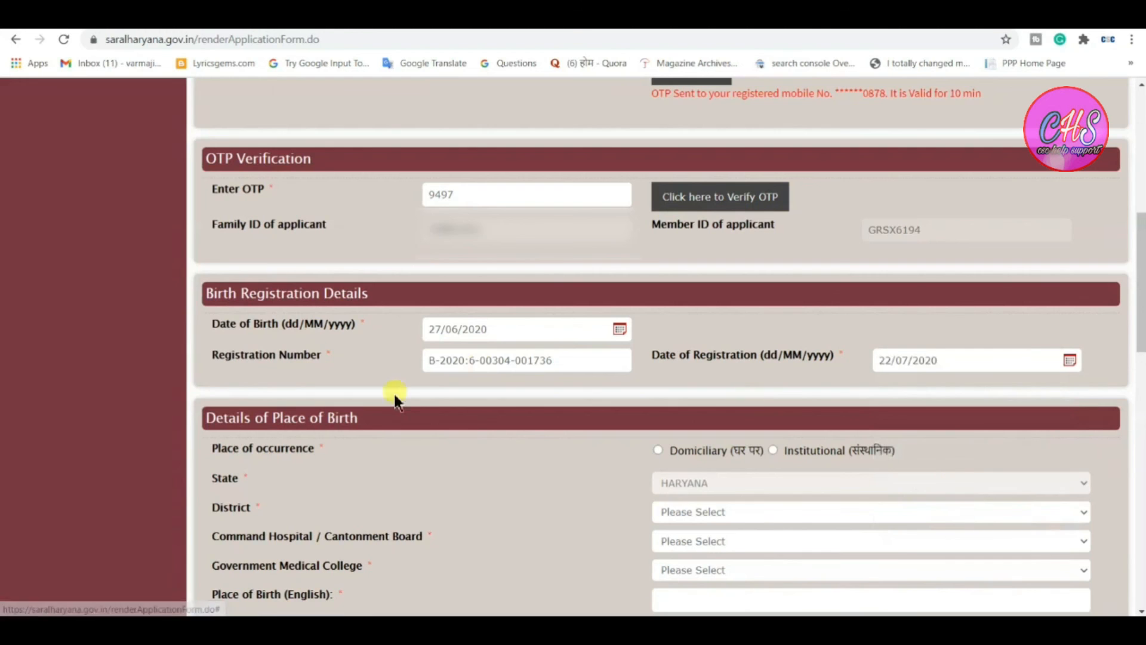
Step: Mark the place of birth as Institutional, Rural area, Community Health Centre institute
click(773, 450)
scroll(933, 416, down, 4)
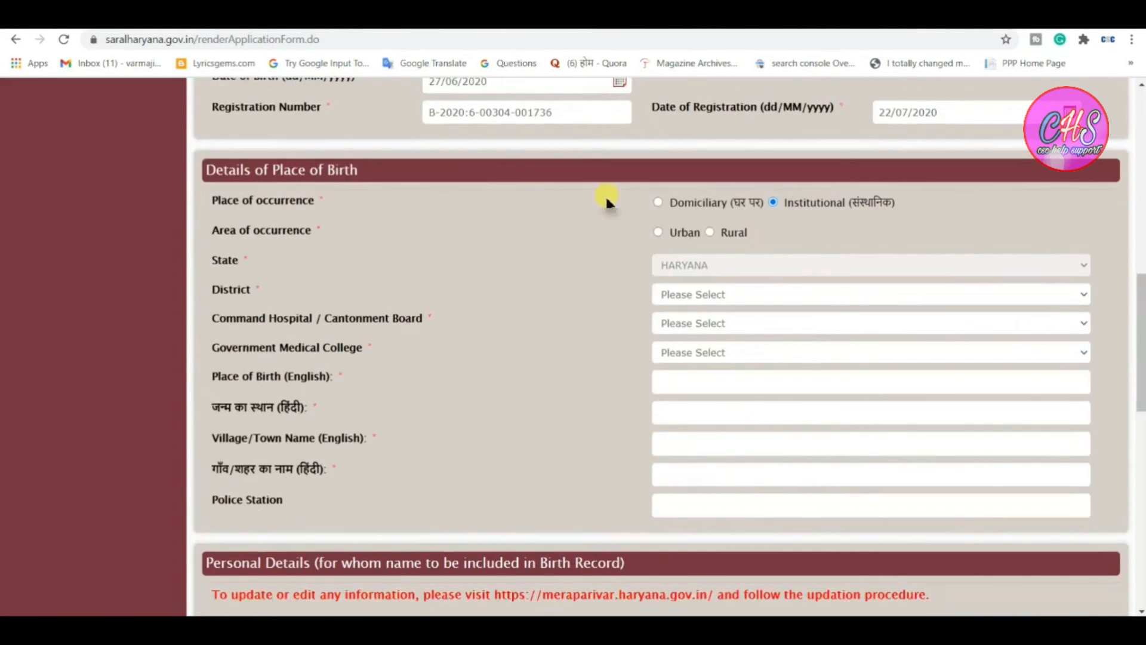
click(709, 233)
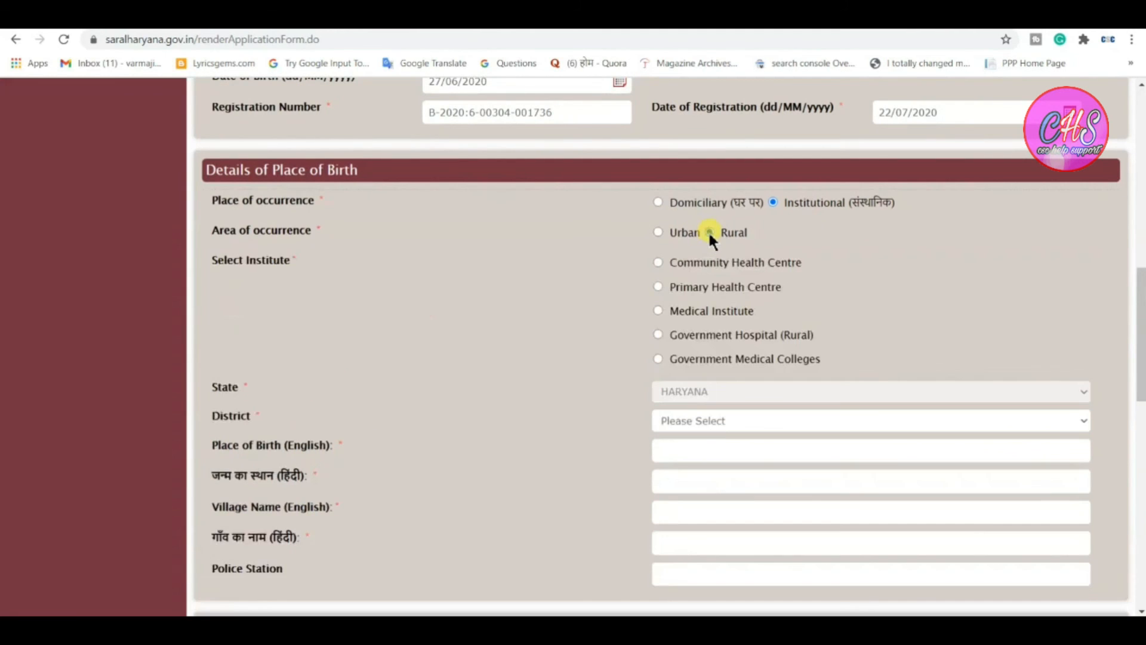
click(657, 261)
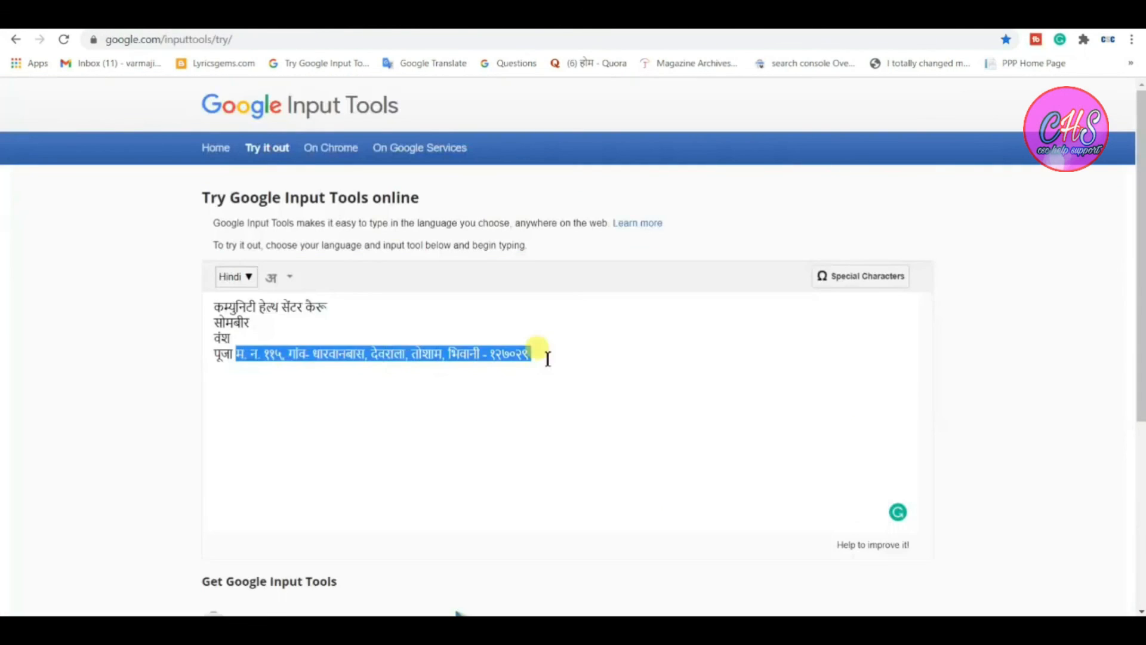
click(548, 358)
Step: Transliterate 'GOYAL NURSING AND MATERNITY HOME TOSHAM' into Hindi and copy the resulting line
text(GOYAL)
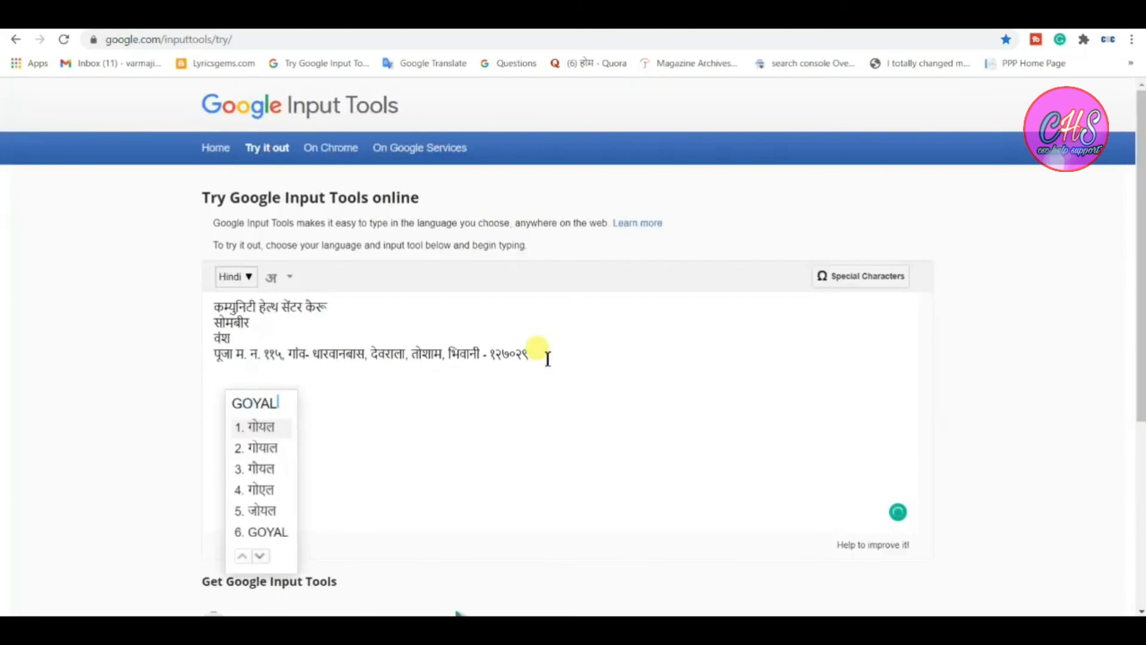
key(Return)
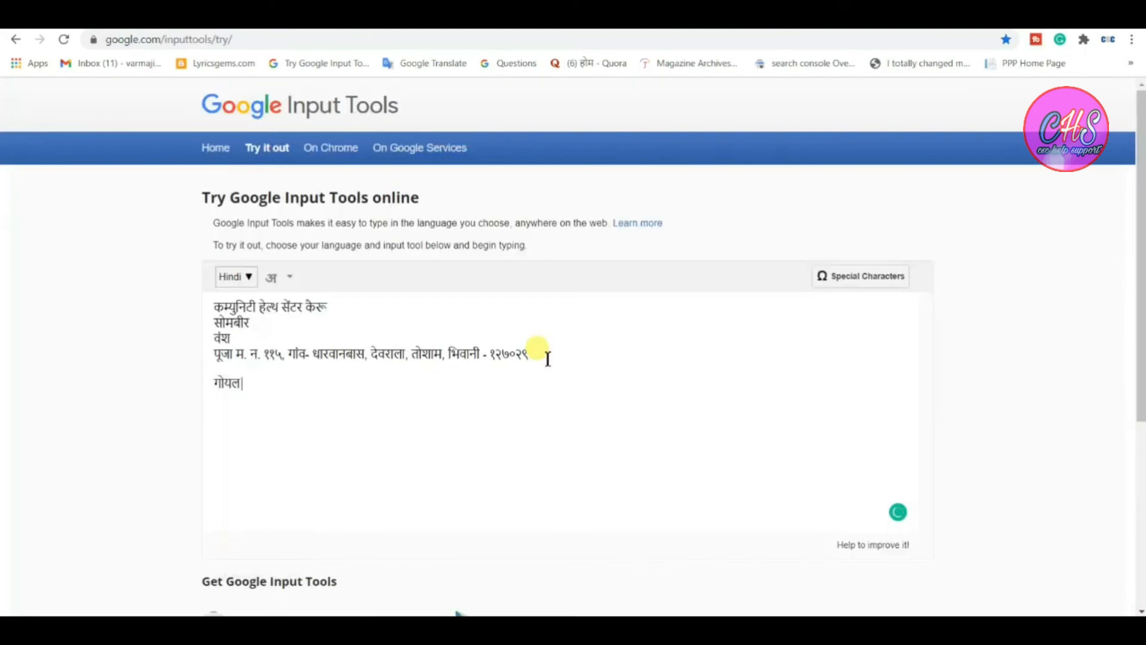
text(NURSIN)
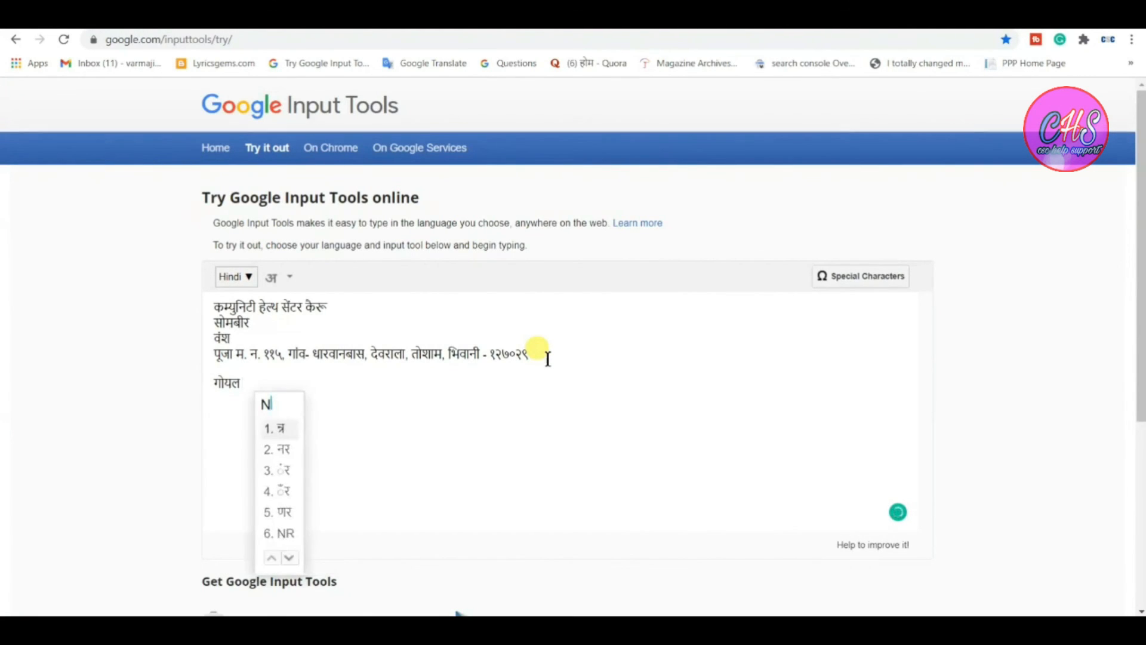
text(G A)
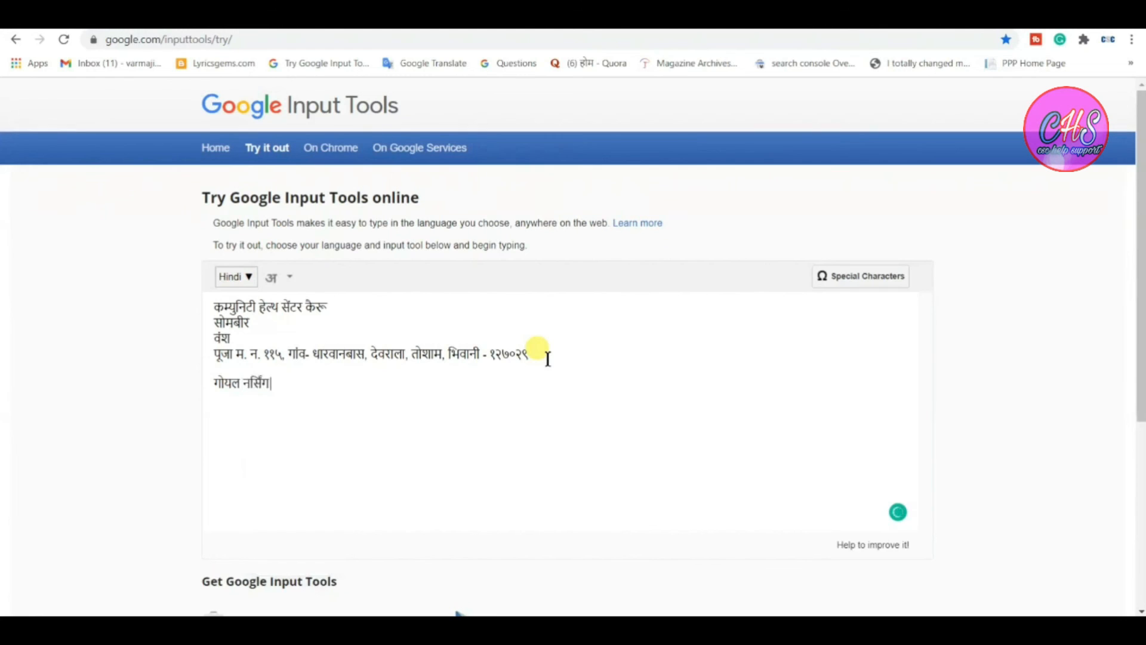
text(ND MATE)
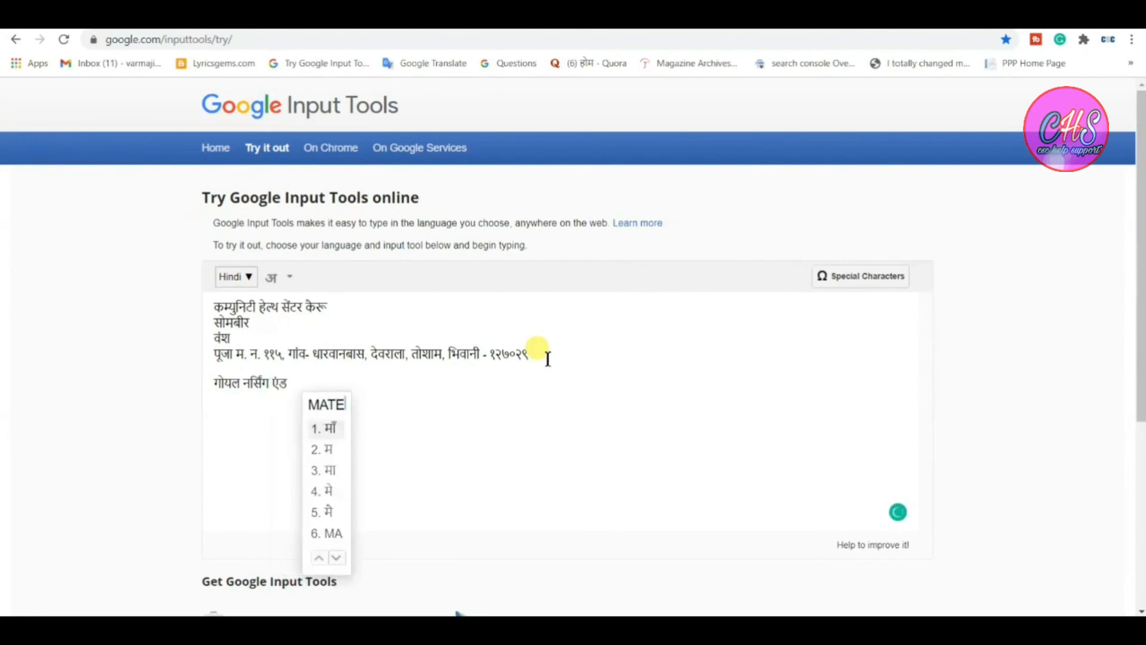
text(RNITY)
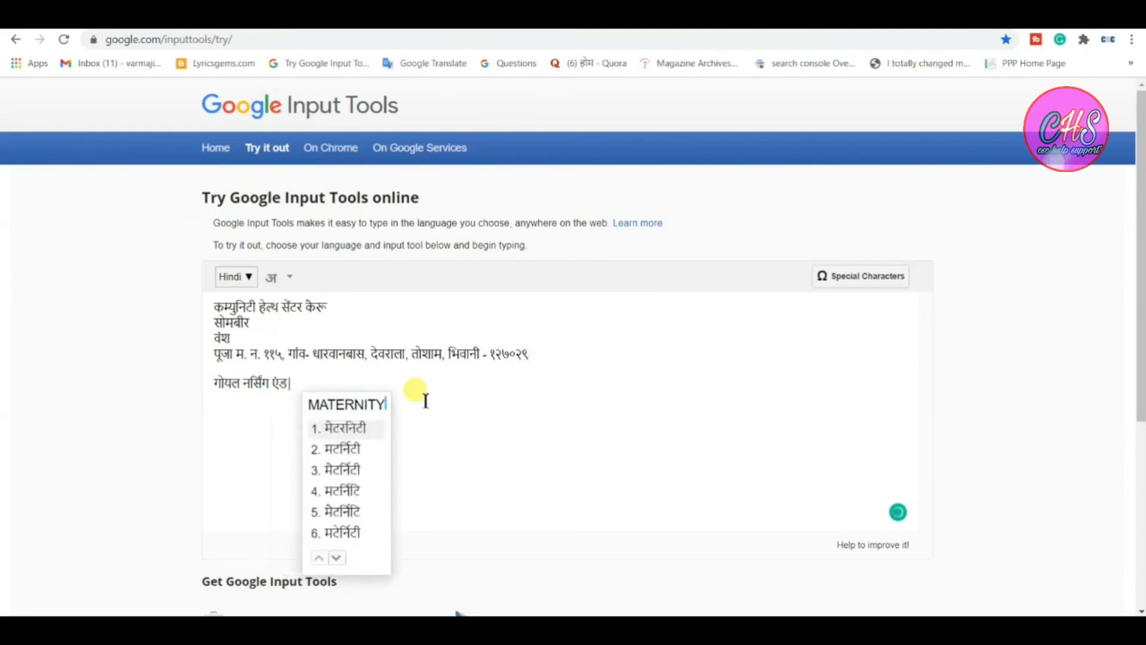
click(343, 429)
text(HOME )
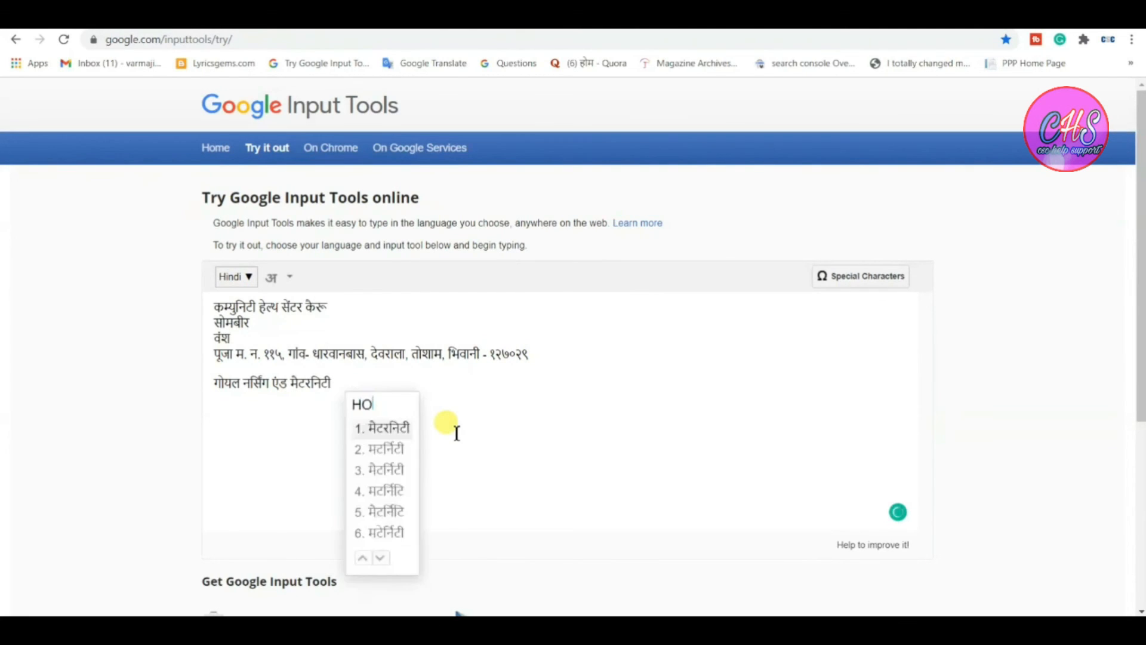
text(TOSHAM)
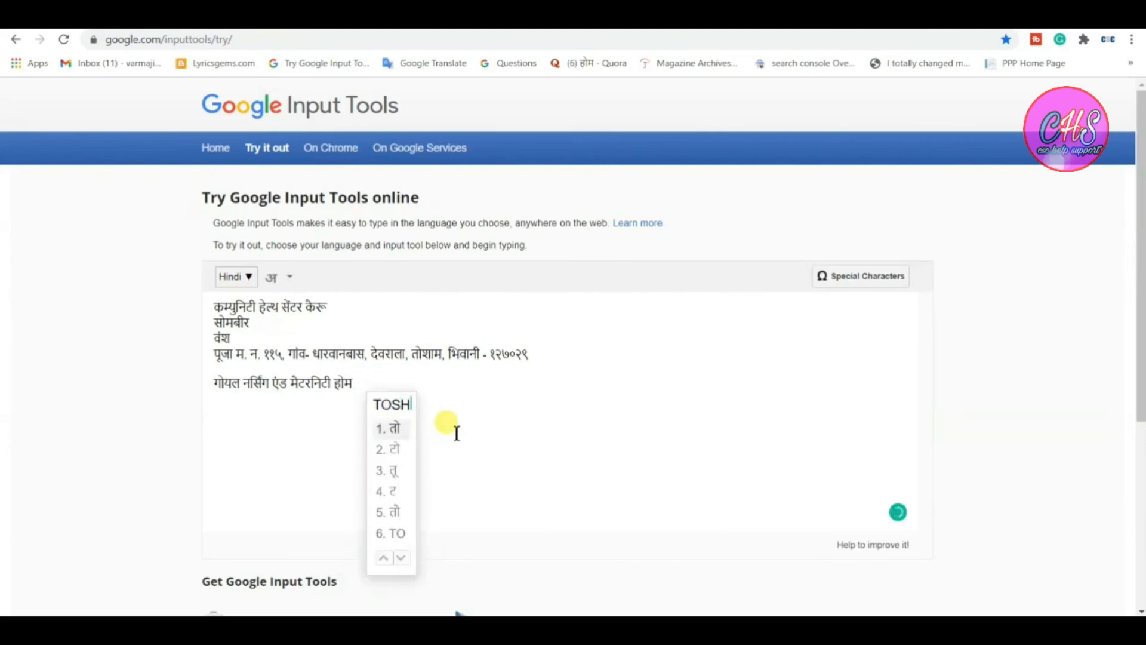
key(space)
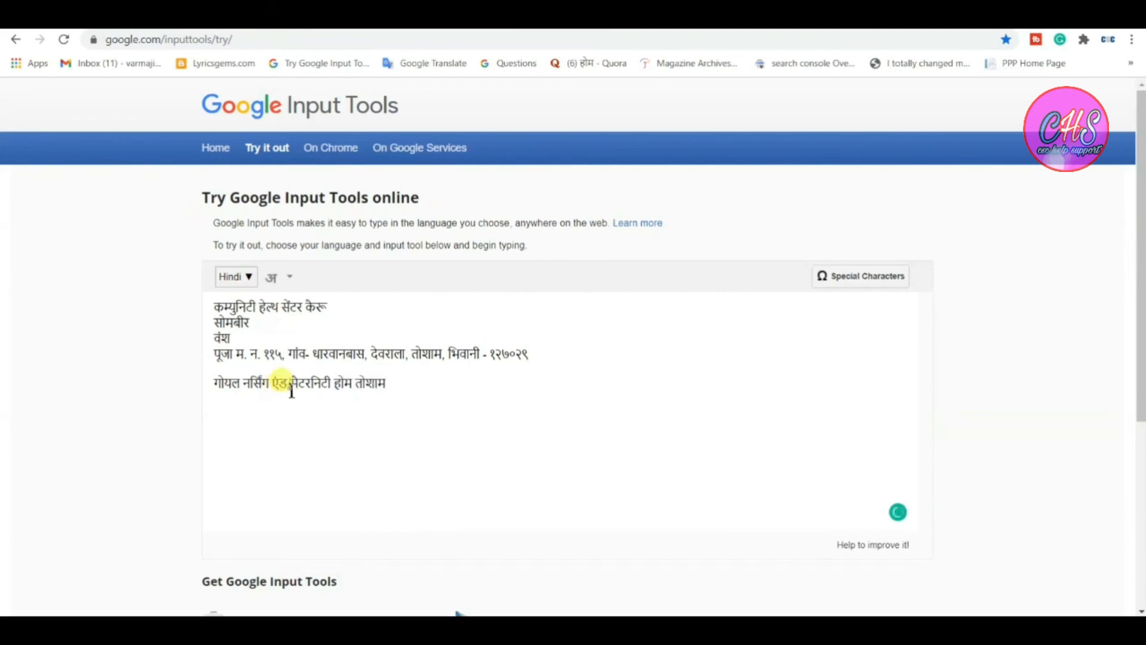
triple_click(291, 388)
key(ctrl+c)
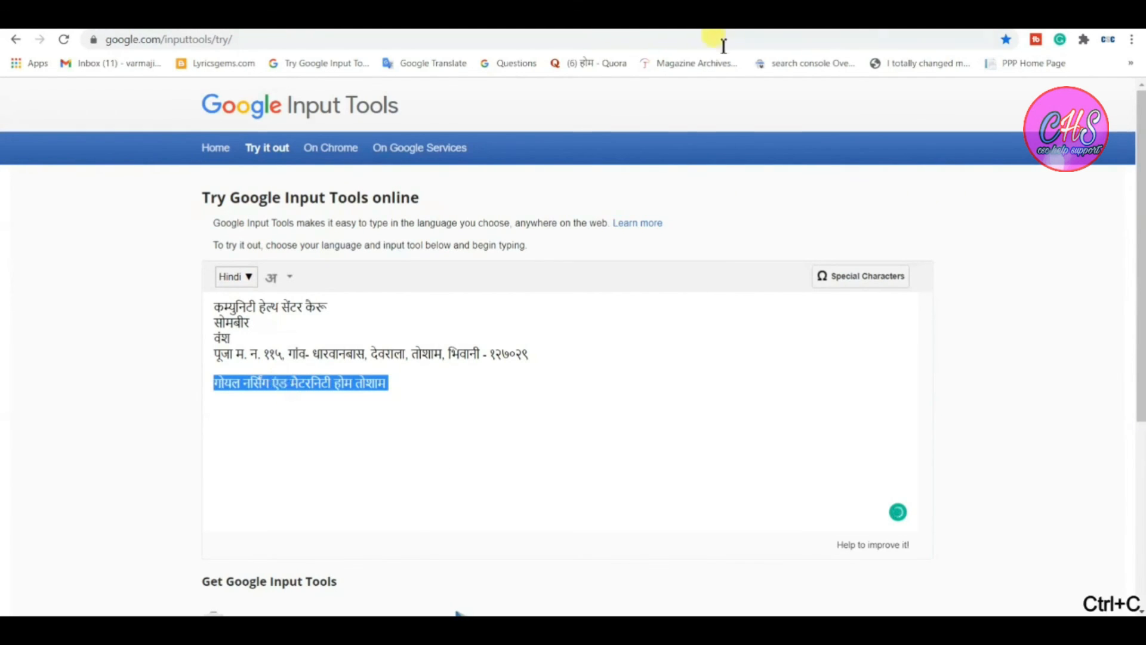
Step: Paste the Hindi place of birth into the form and enter BHIWANI as the English town name
click(710, 17)
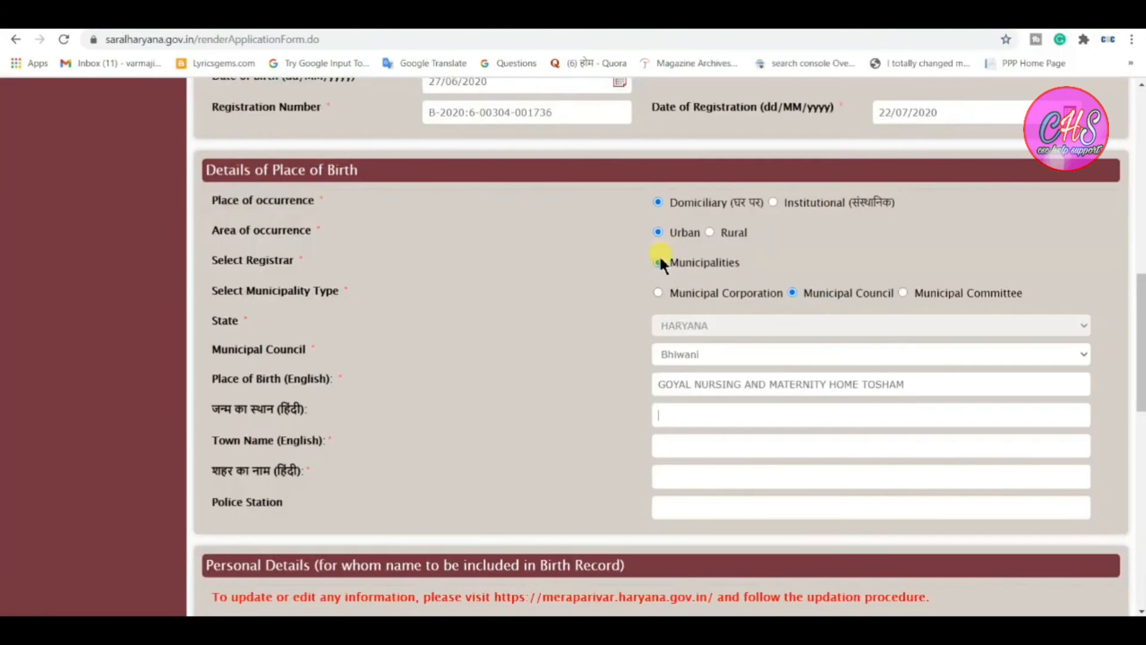
key(ctrl+v)
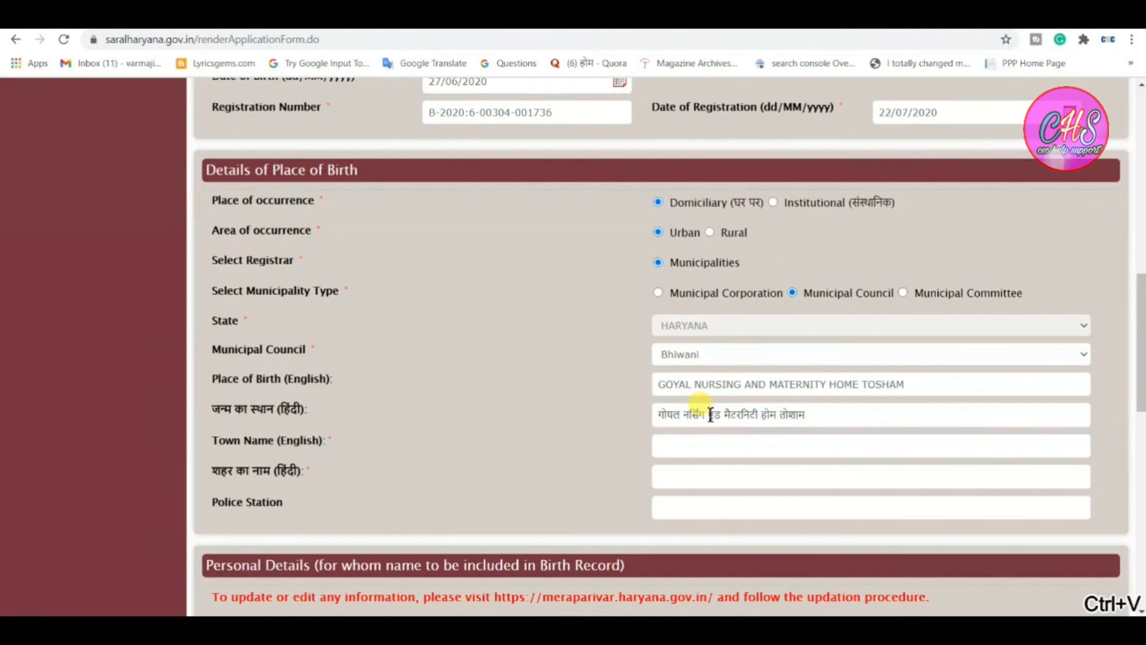
click(714, 447)
text(BHIWANI)
click(640, 472)
click(675, 477)
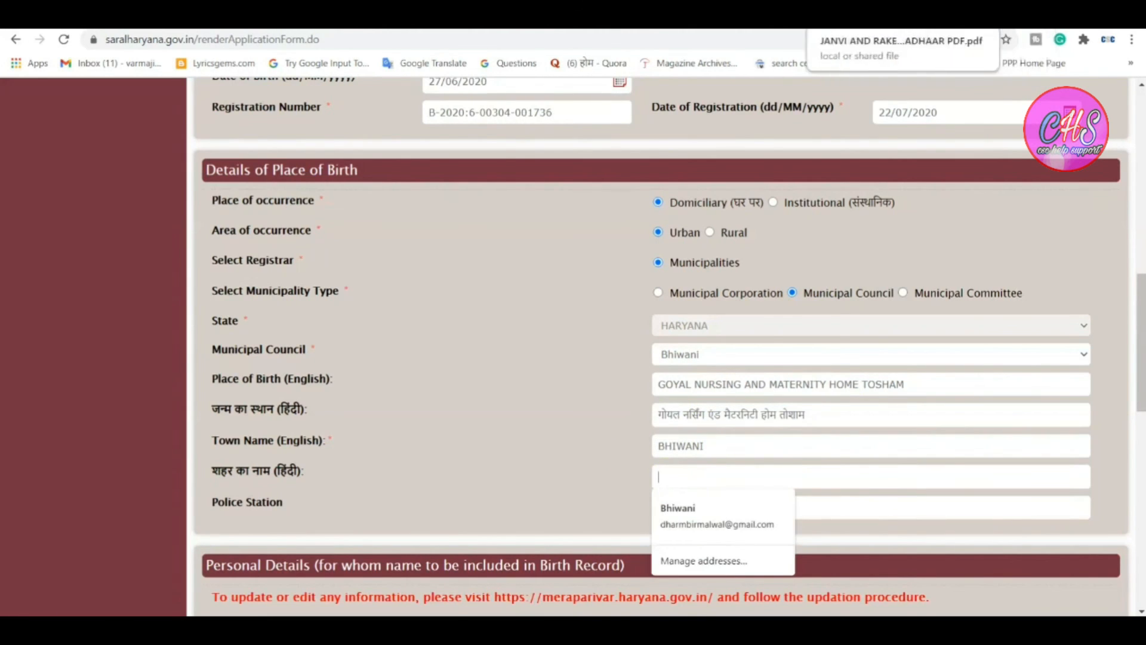
Step: Copy भिवानी from Google Input Tools into the Hindi town field and set police station KAIRU
click(803, 17)
click(317, 382)
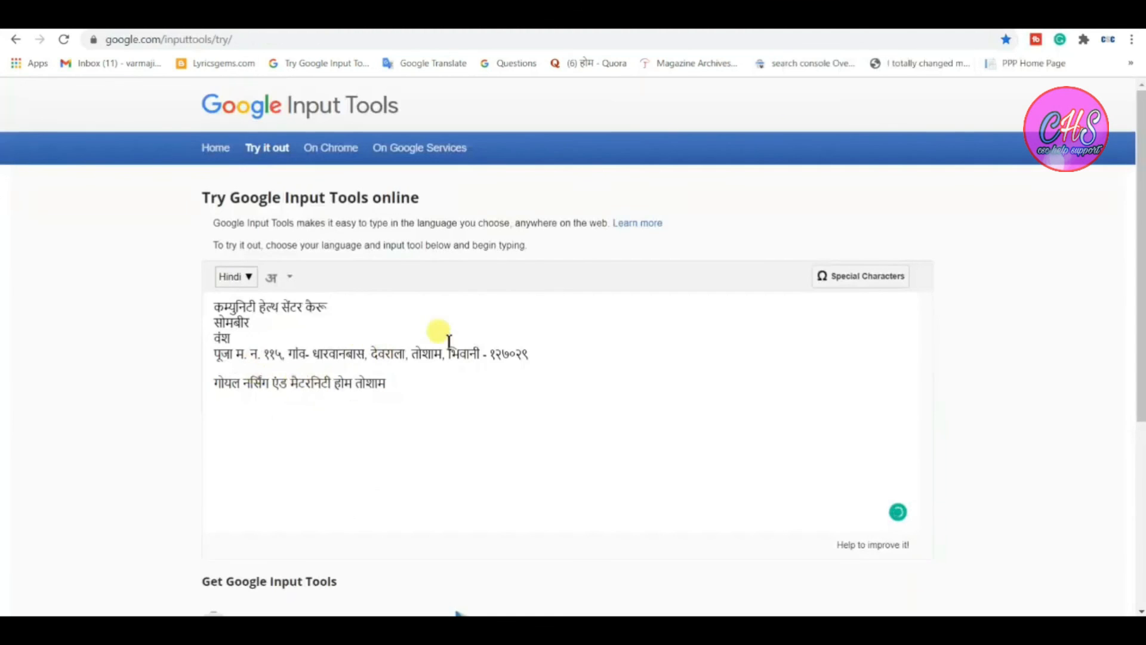
double_click(464, 354)
key(ctrl+c)
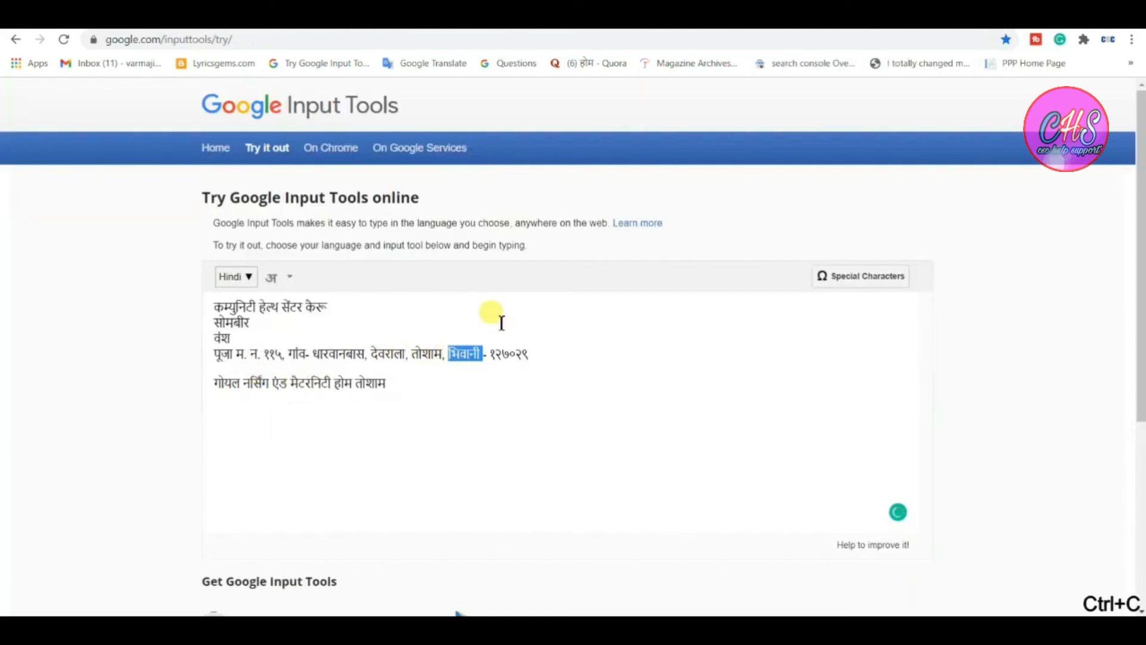
click(698, 18)
key(ctrl+v)
click(699, 508)
text(KAIRU)
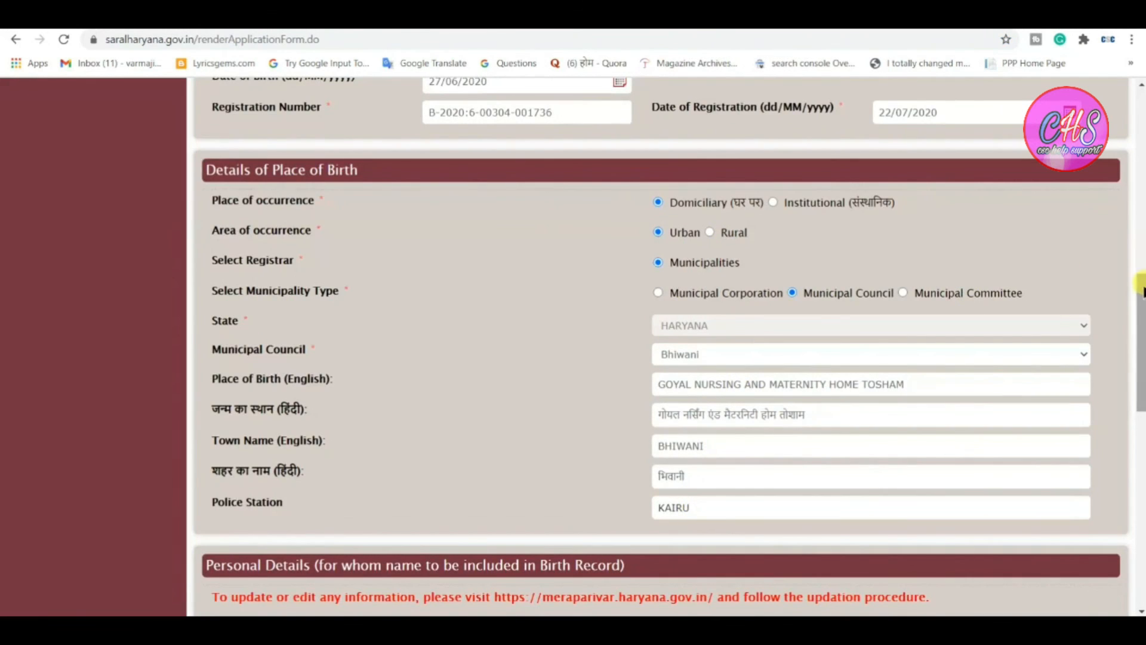
scroll(1140, 286, down, 4)
scroll(662, 346, down, 4)
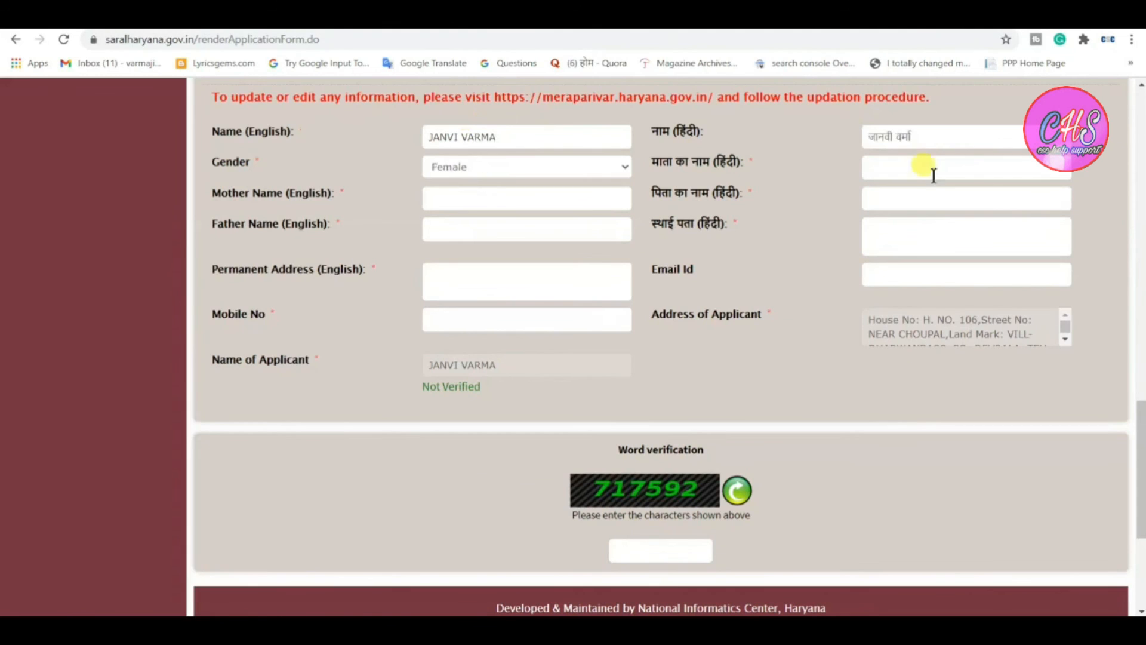
Step: Copy the mother's Hindi name from Google Input Tools into its form field
click(922, 170)
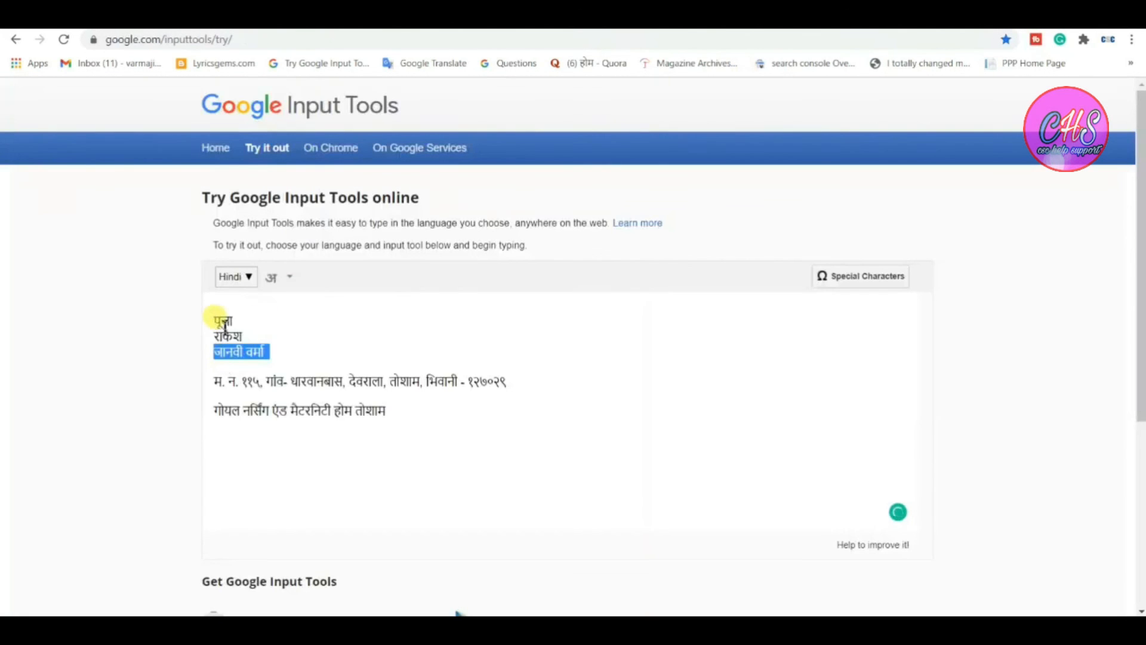
double_click(235, 307)
key(ctrl+c)
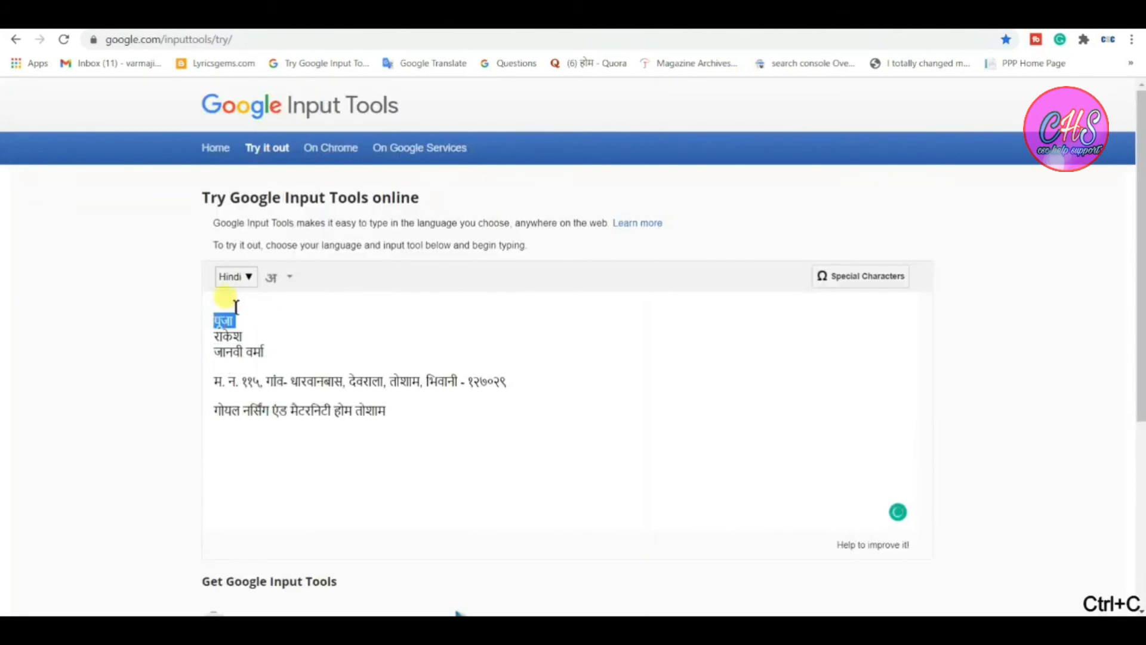
click(716, 15)
key(ctrl+v)
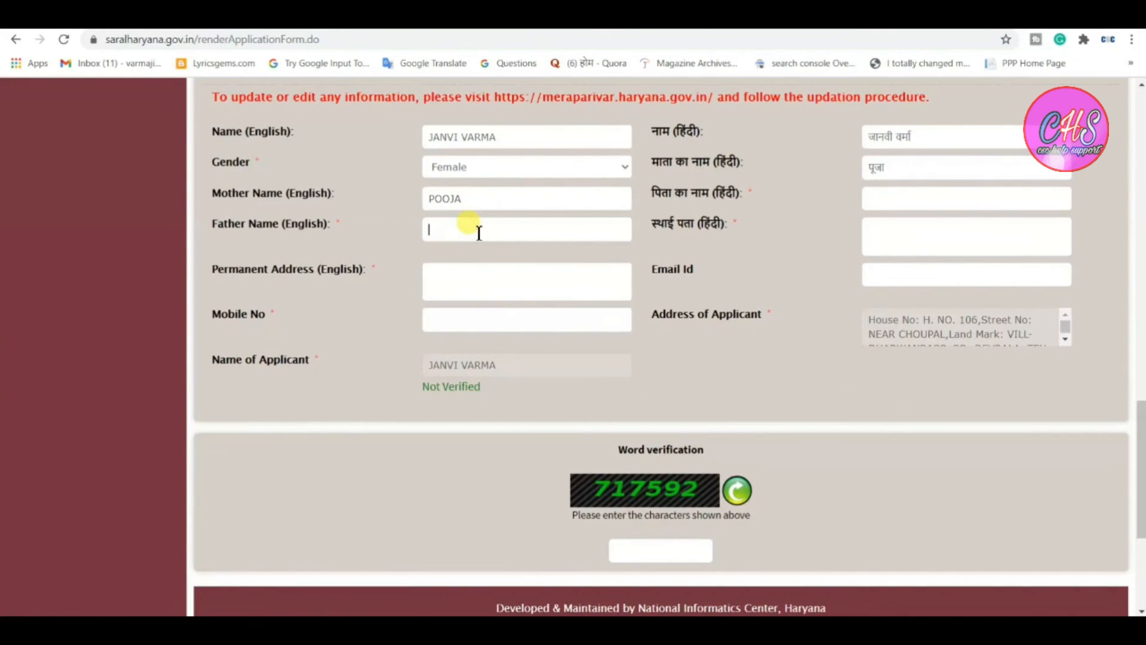
Step: Begin the English permanent address and copy the father's Hindi name from Google Input Tools
click(478, 267)
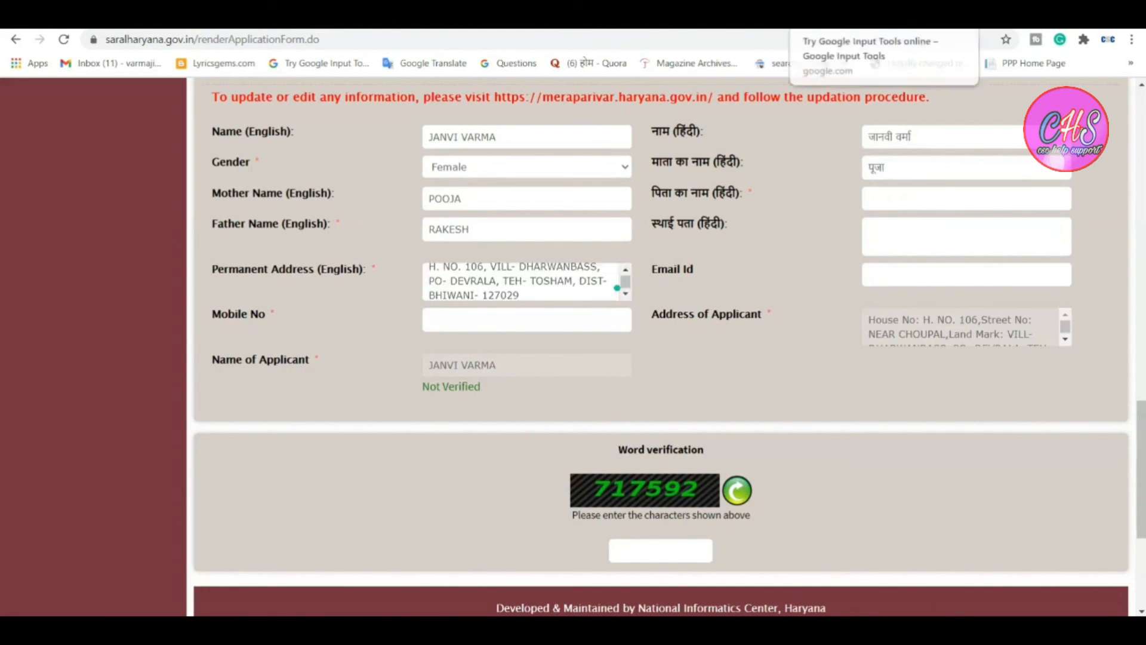
click(835, 18)
double_click(231, 337)
key(ctrl+c)
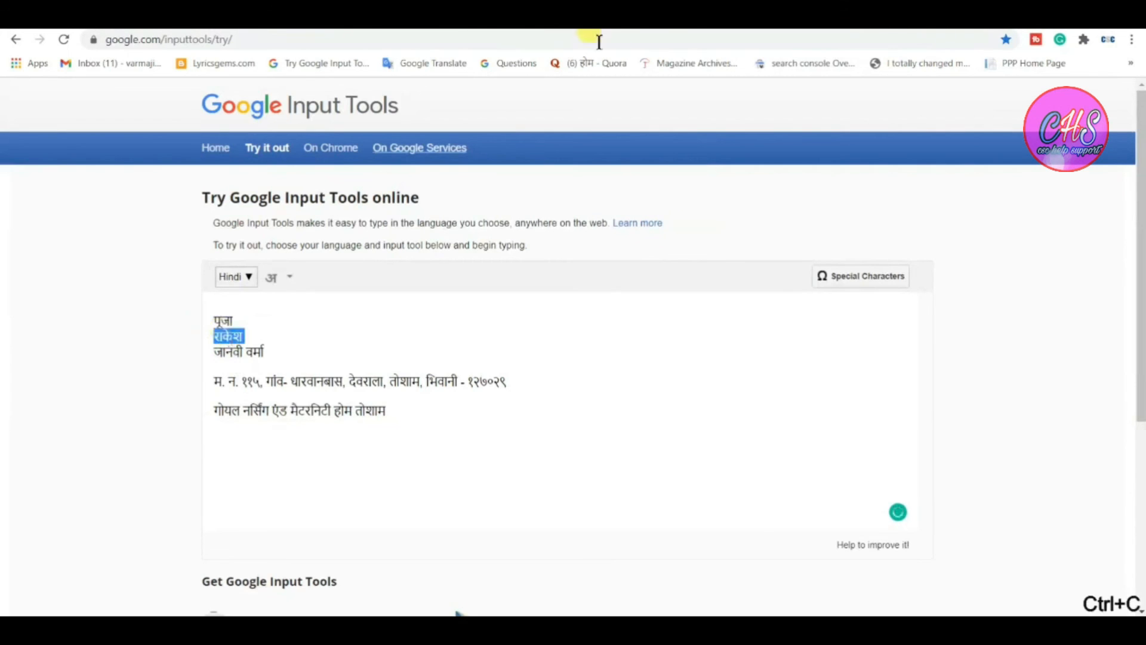
click(737, 18)
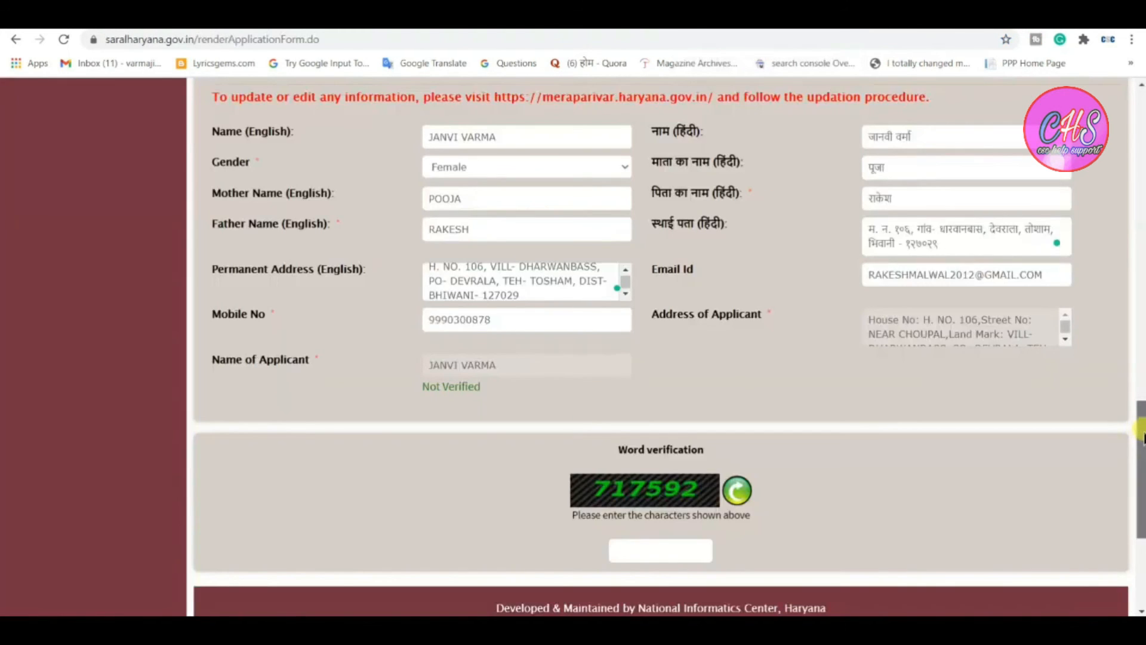
mouse_move(1141, 433)
mouse_down()
mouse_move(1105, 234)
mouse_move(1140, 449)
mouse_move(1139, 546)
mouse_move(1125, 448)
mouse_up()
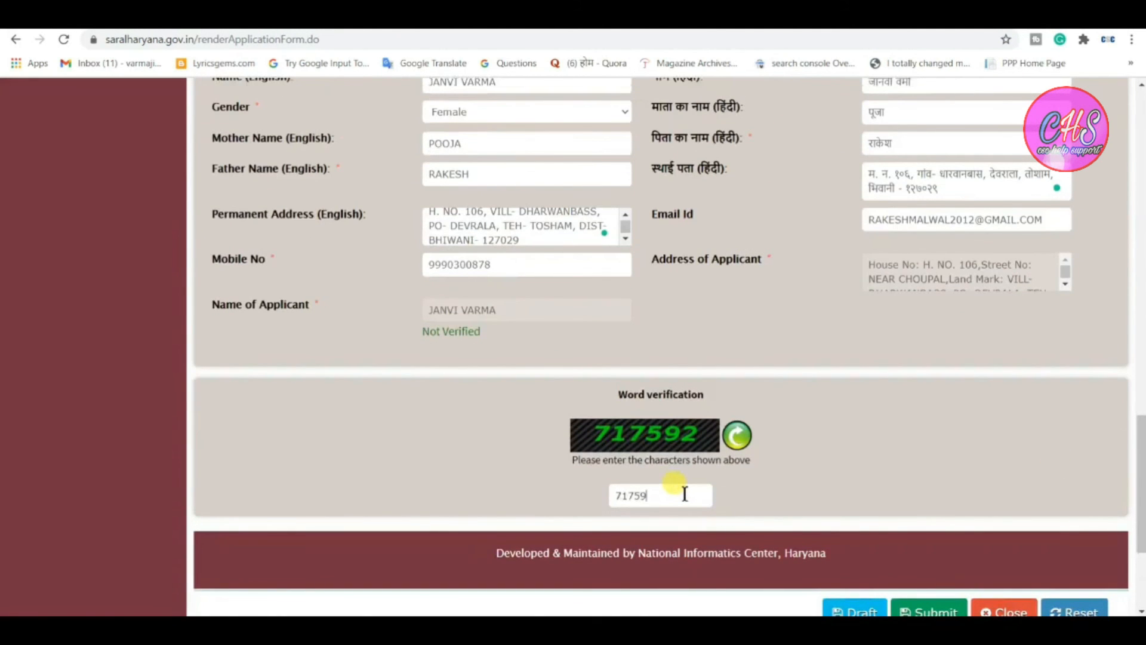
drag(1137, 458, 1137, 540)
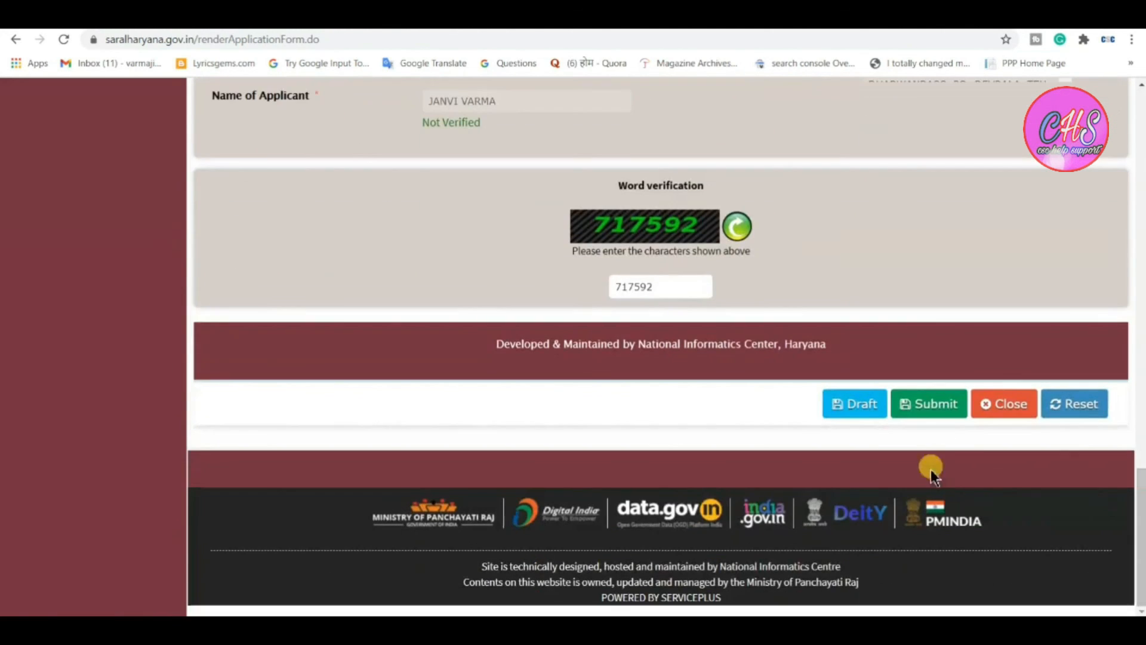
Step: Submit the application, review the summary with its draft reference number, and proceed to Attach Annexure
click(948, 413)
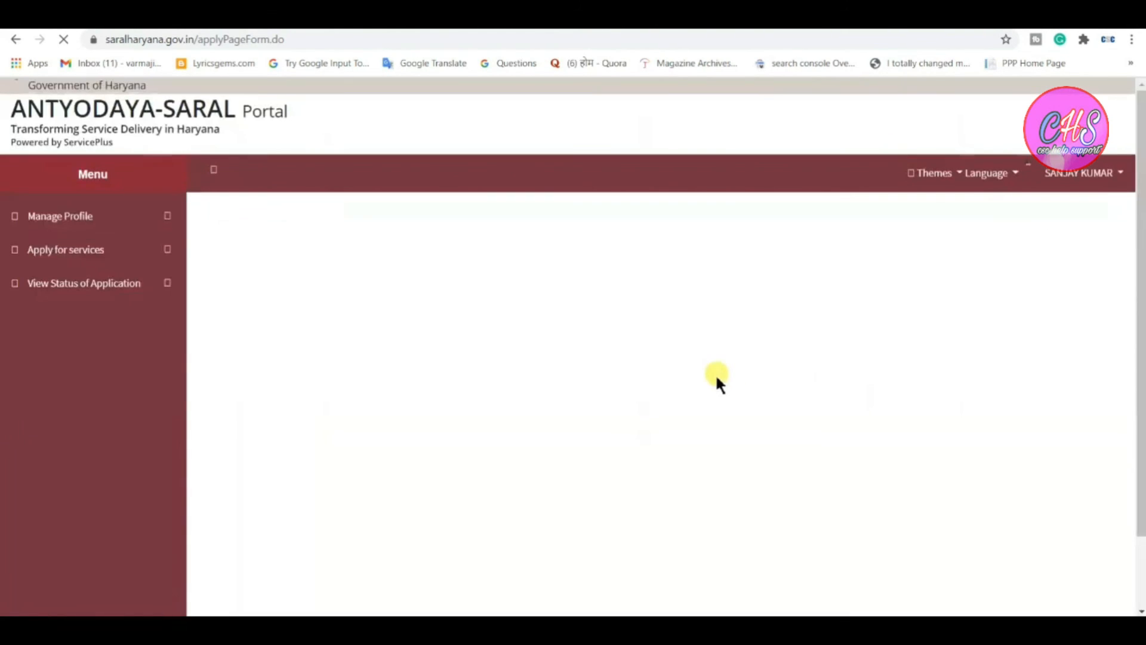
scroll(664, 372, up, 15)
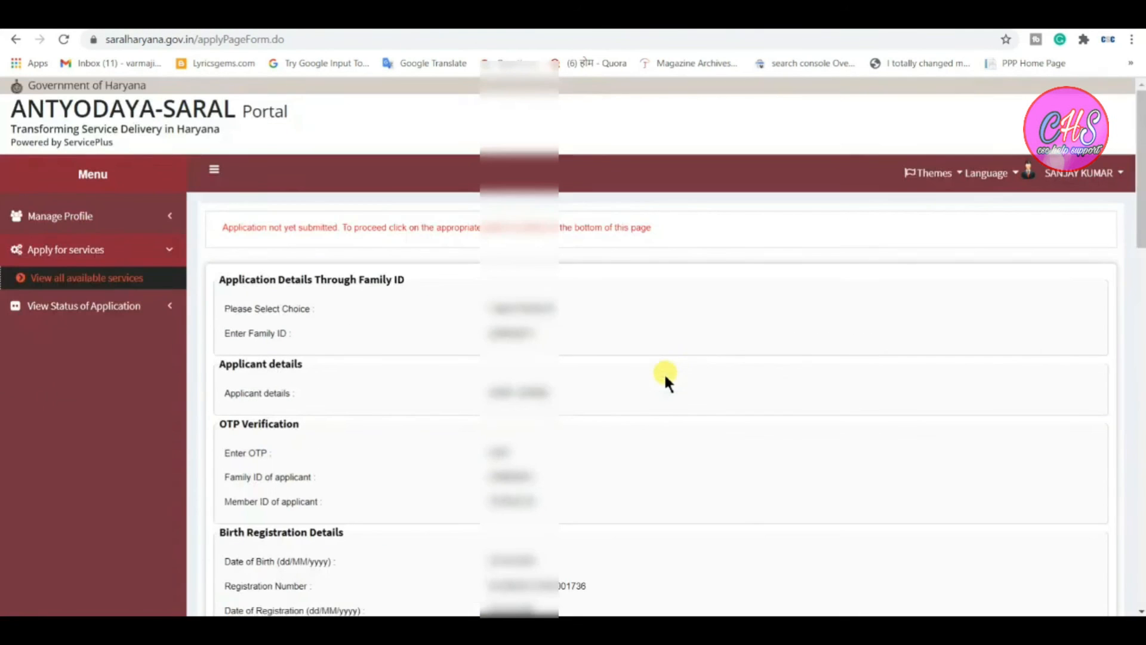
drag(1135, 179, 1140, 515)
scroll(677, 229, down, 2)
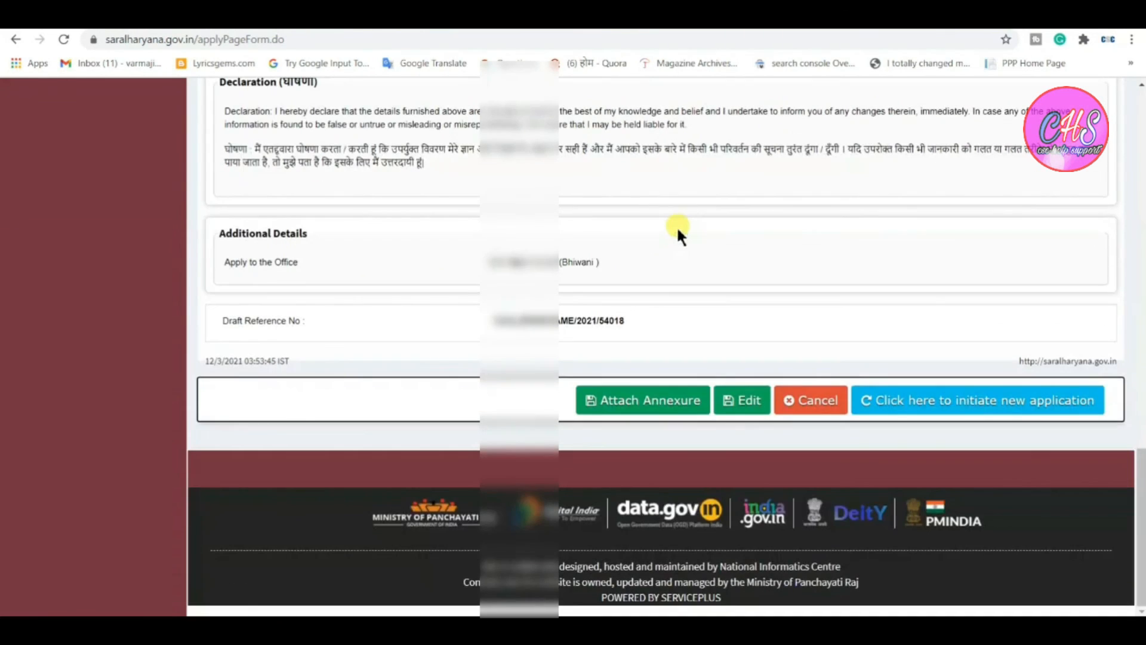
click(652, 400)
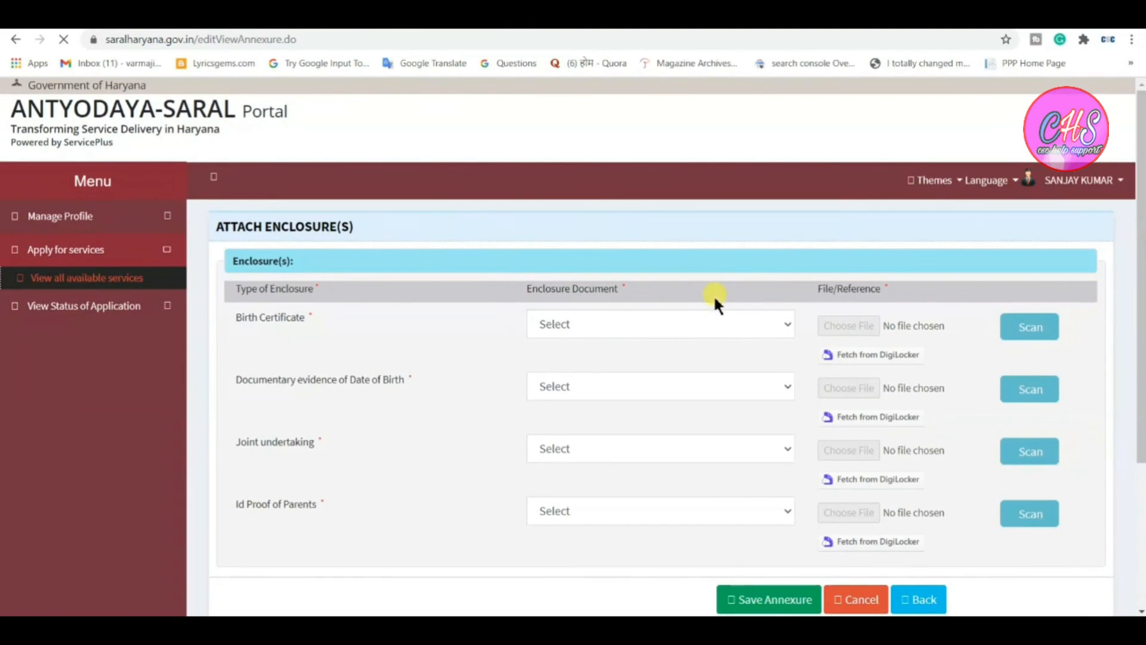
Step: Set the first enclosure to Birth Certificate of Child and attach the birth registry PDF
click(708, 335)
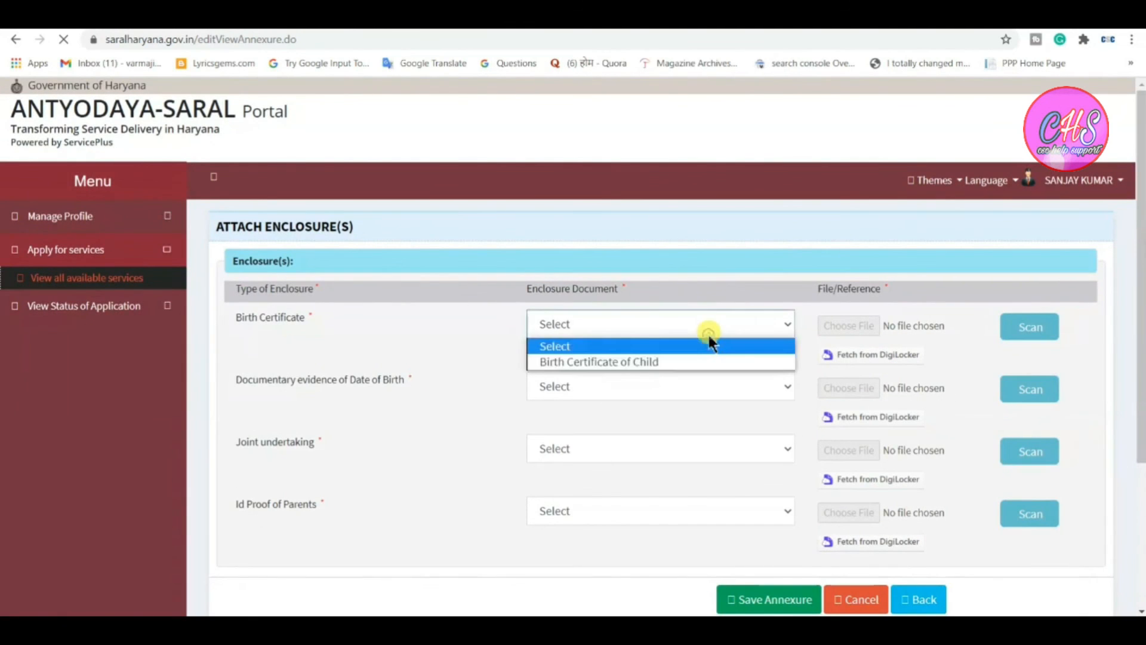
click(707, 356)
click(843, 326)
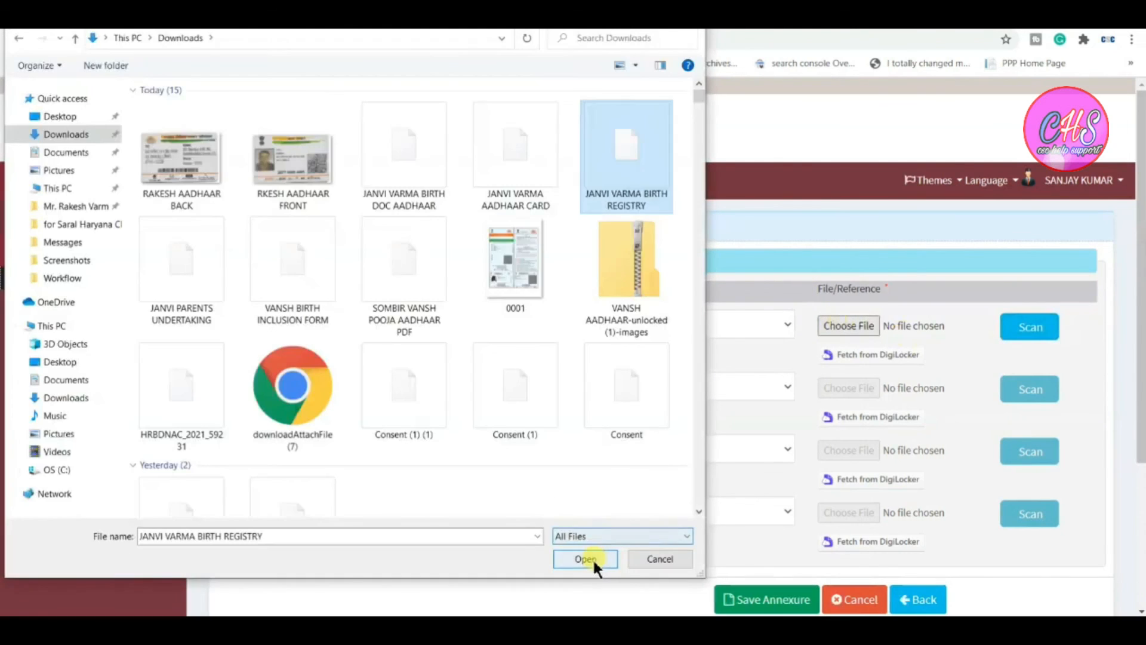
click(589, 552)
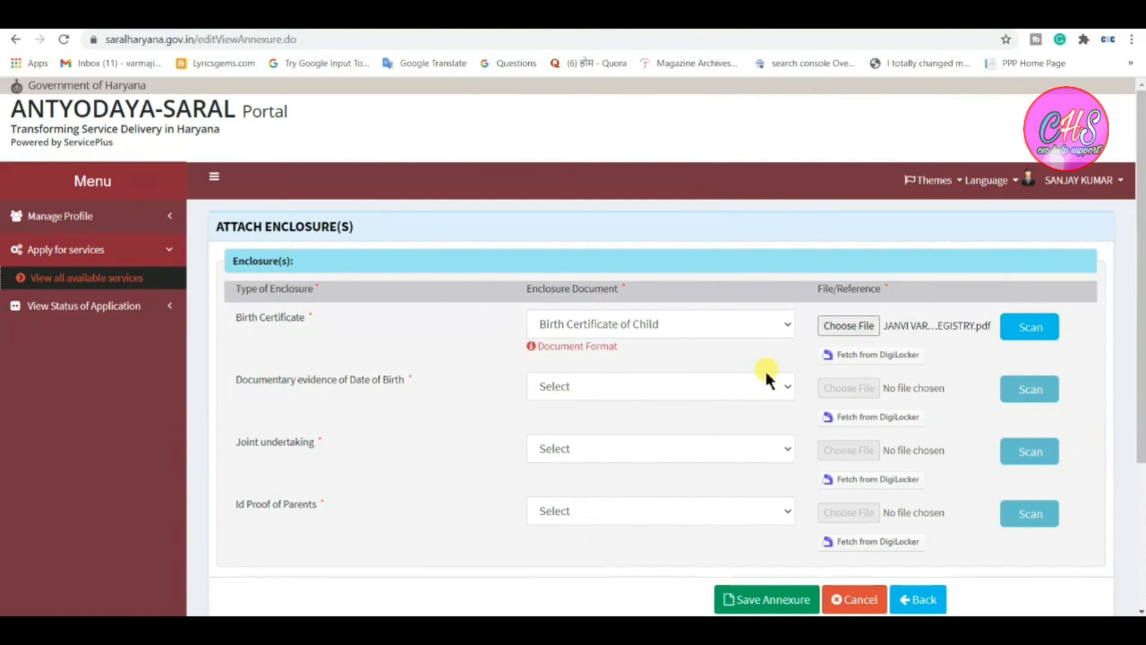
Step: Attach the Downloads file as Documentary evidence of Date of Birth, then select Joint undertaking of Parents
click(694, 387)
click(695, 425)
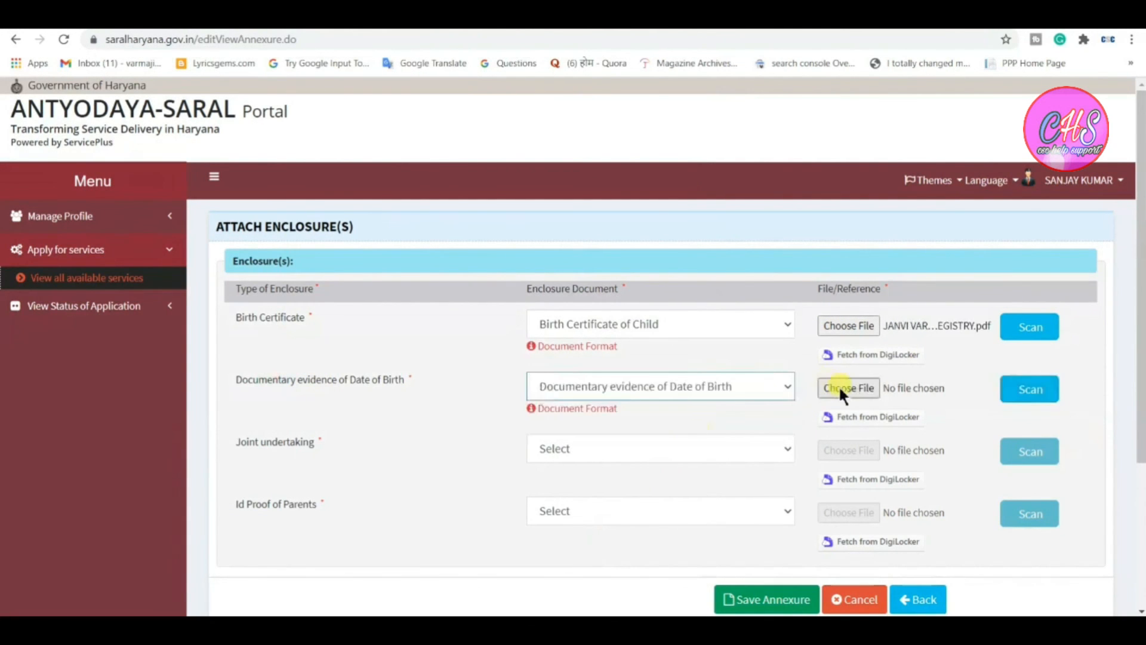
click(841, 389)
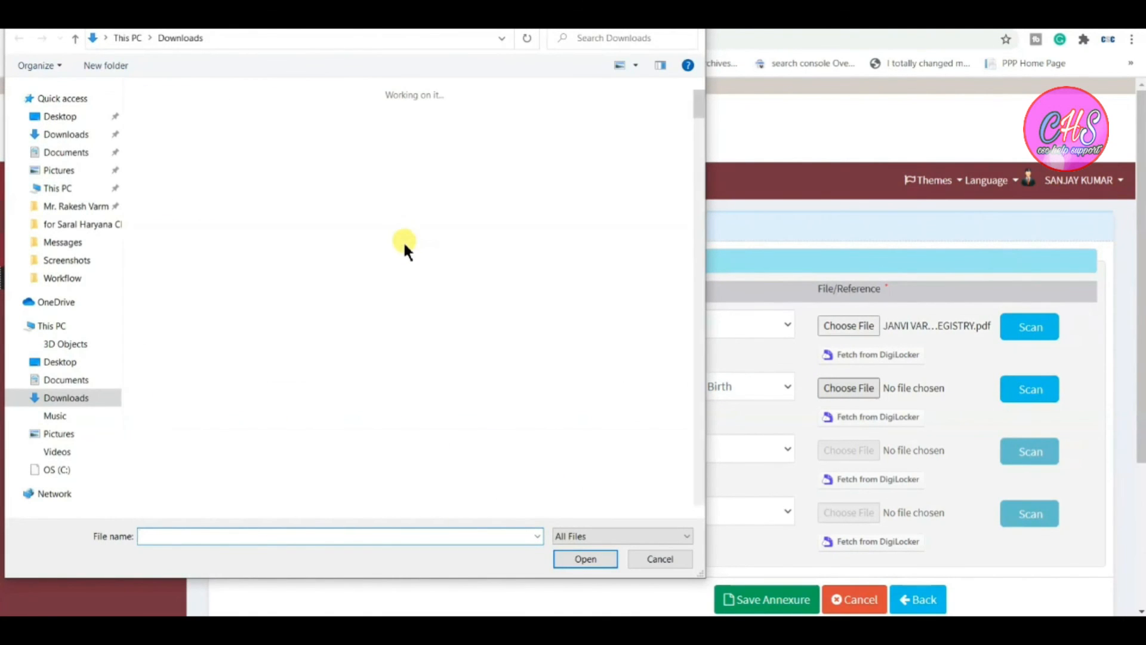
click(79, 136)
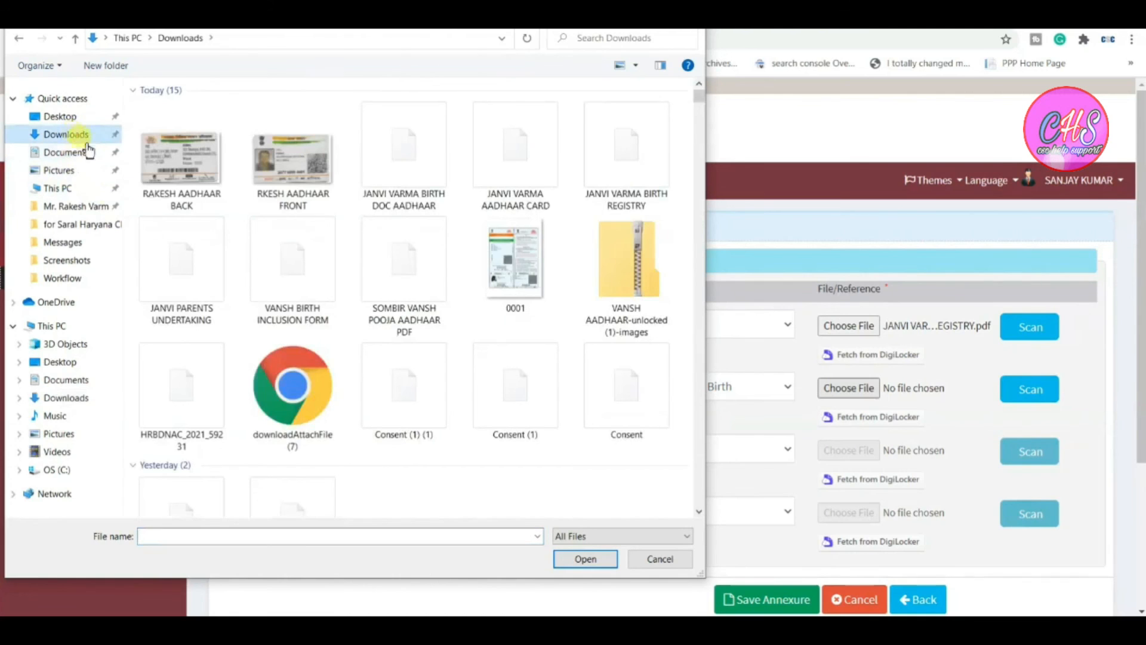
click(392, 167)
click(582, 559)
click(670, 445)
click(665, 482)
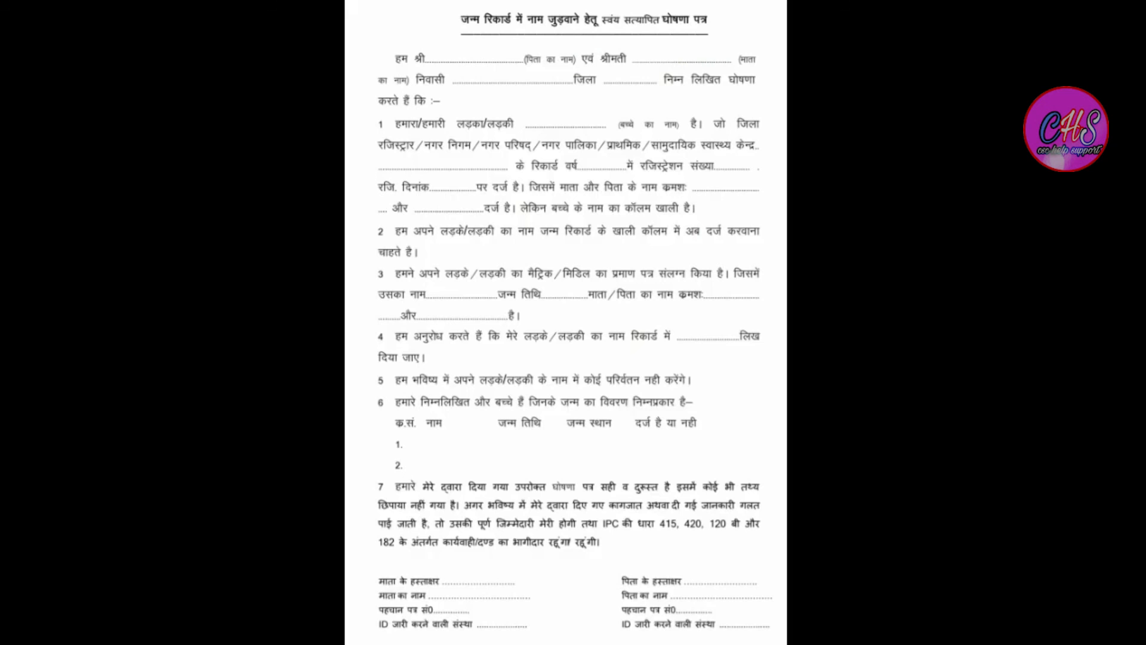